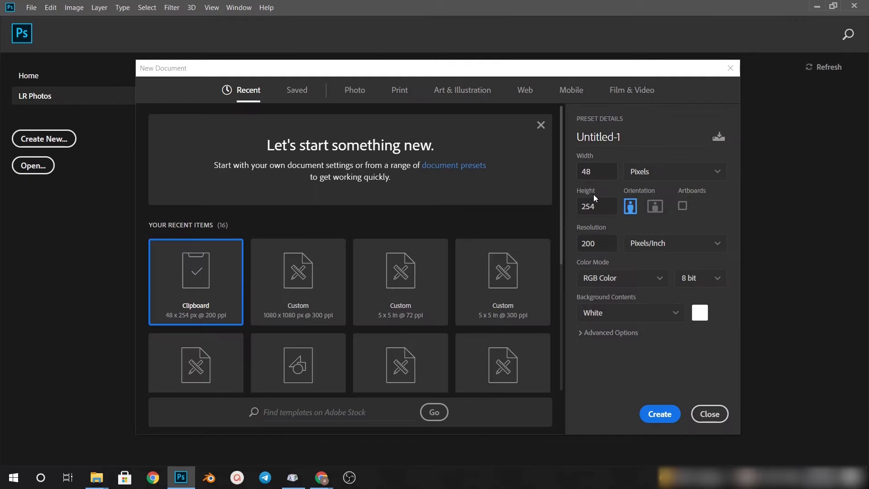
Create a 1080 × 1080 pixel document at 300 pixels/inch named "Social Media Poster Design"
text(0)
text(1080)
key(Tab)
text(1080)
key(Tab)
text(300)
click(639, 136)
text(Social Media)
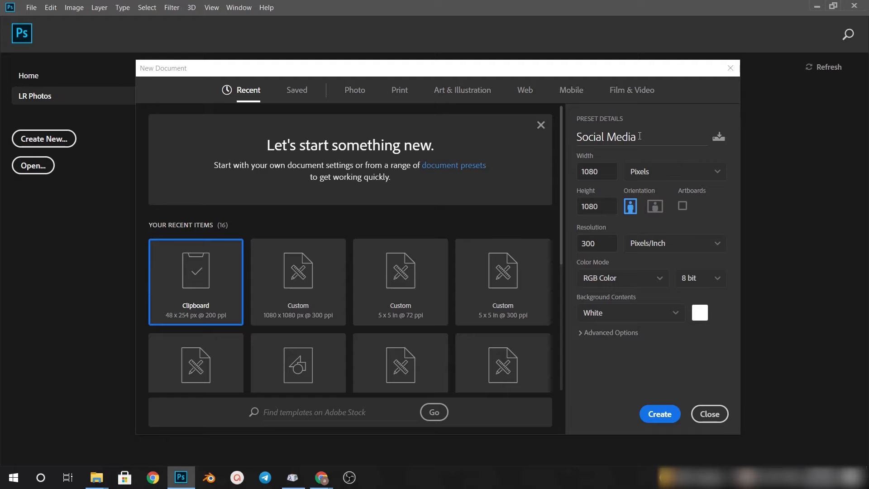
text( Poster Desig)
key(Return)
Convert the background into a regular layer and set the foreground colour to 0e445a
double_click(670, 121)
key(Return)
click(7, 307)
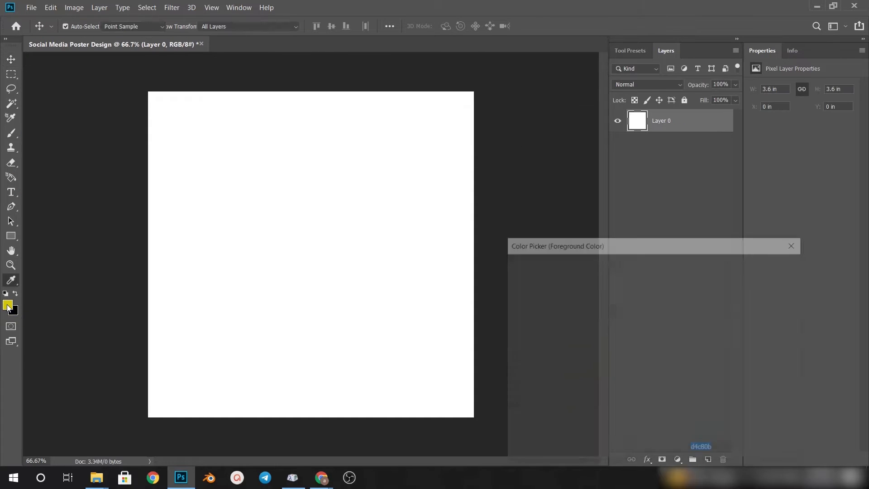
click(613, 371)
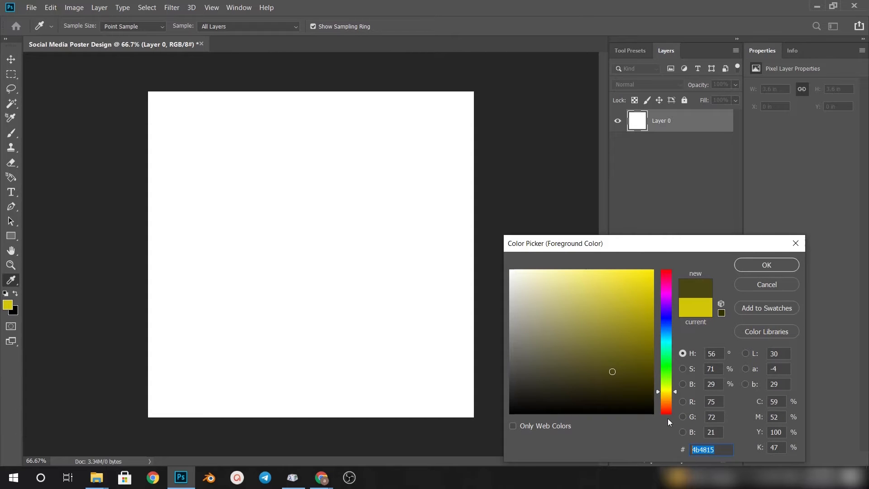
text(0e)
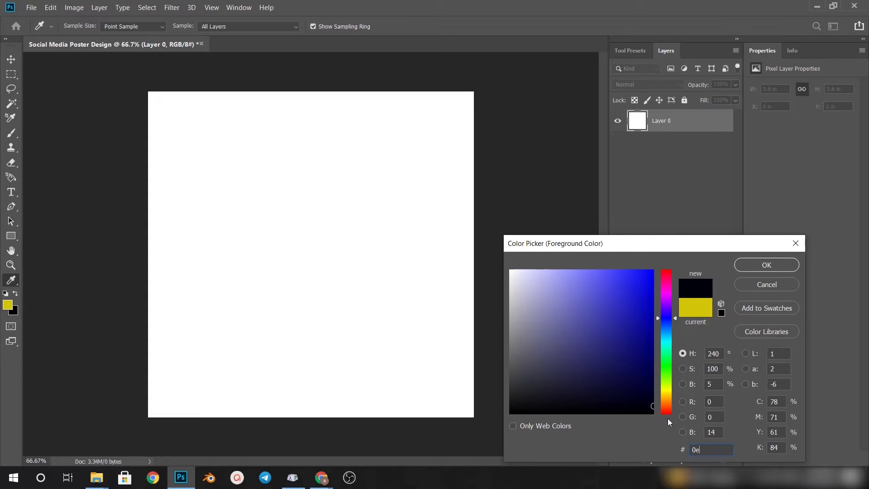
text(445a)
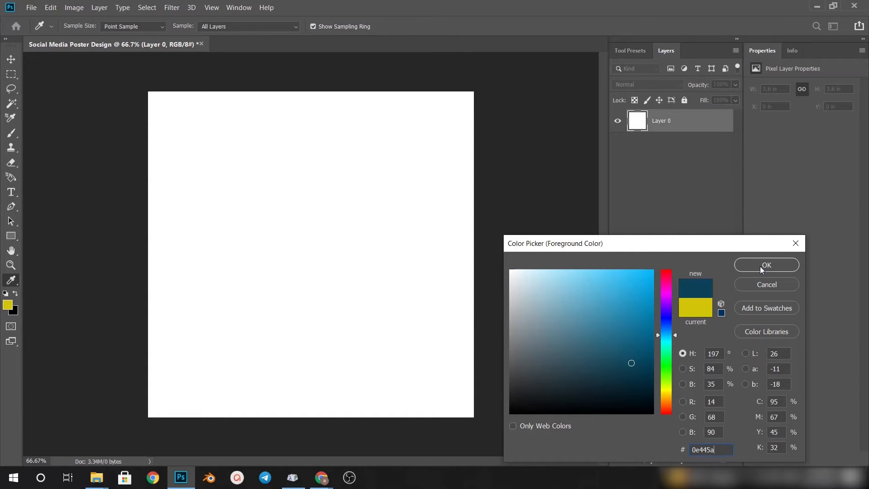
key(Return)
key(v)
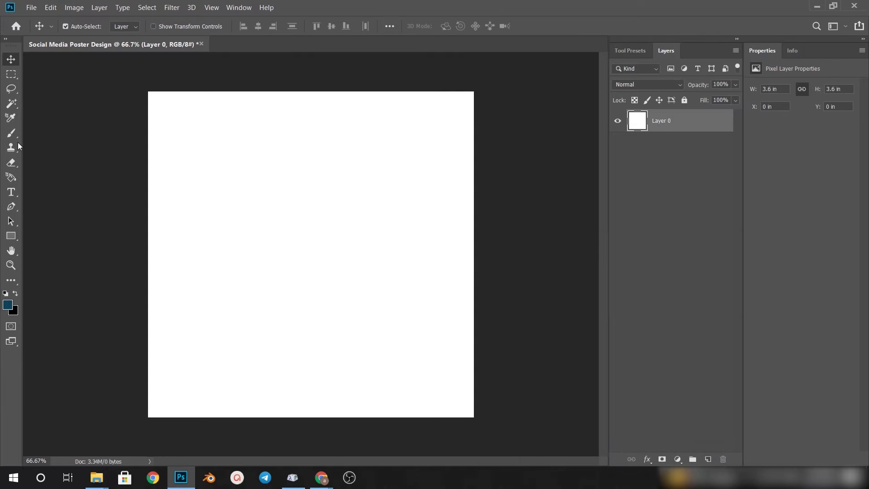
Draw a rectangle of about 1100 × 1094 px covering the whole canvas and fill it with the dark blue 0e445a
click(11, 236)
drag(145, 89, 476, 420)
click(127, 27)
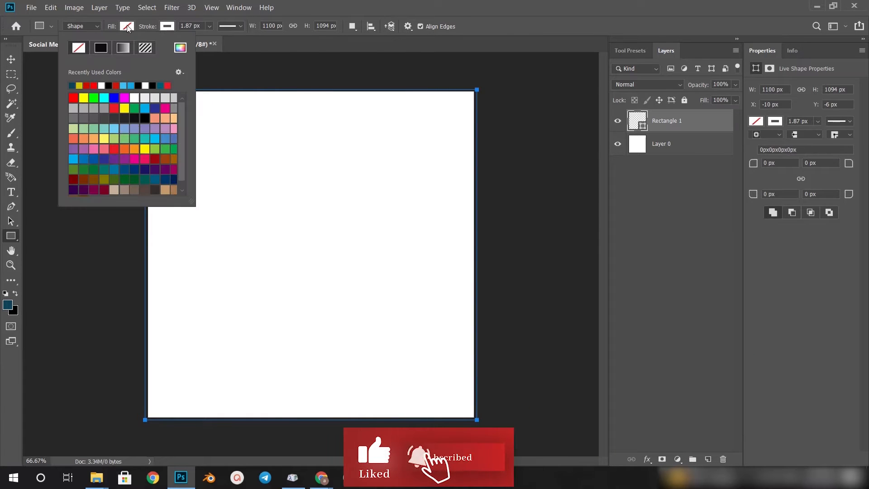
click(72, 86)
click(11, 59)
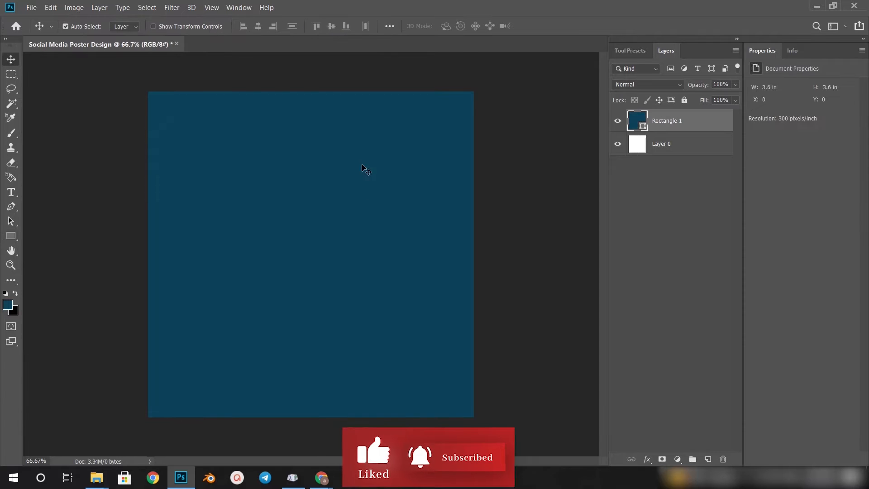
click(624, 273)
click(310, 235)
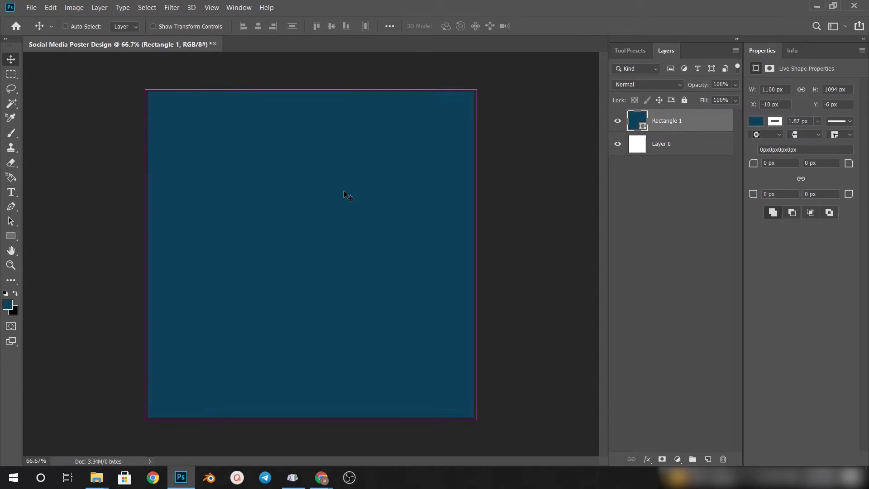
Open the image toppng.com-wrist-band-watch-1200x800.png and bring the watch into the poster document
key(ctrl+o)
click(42, 97)
click(166, 136)
click(774, 448)
drag(388, 209, 373, 262)
Scale the watch to about 67.49% and place it right of the canvas centre
key(ctrl+t)
drag(266, 316, 290, 299)
drag(358, 259, 372, 262)
drag(305, 302, 313, 297)
drag(364, 258, 374, 258)
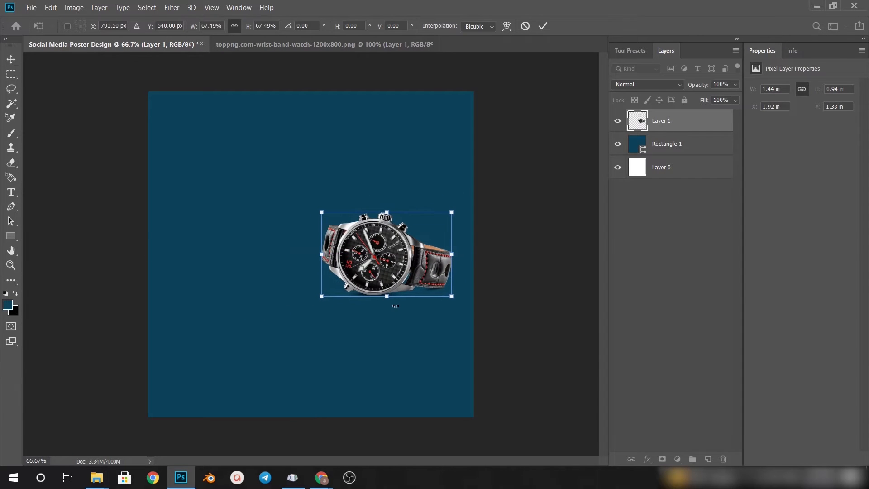
key(Return)
On a new layer, paint one white dab with a soft brush of about 158 px at the watch's upper right
click(707, 460)
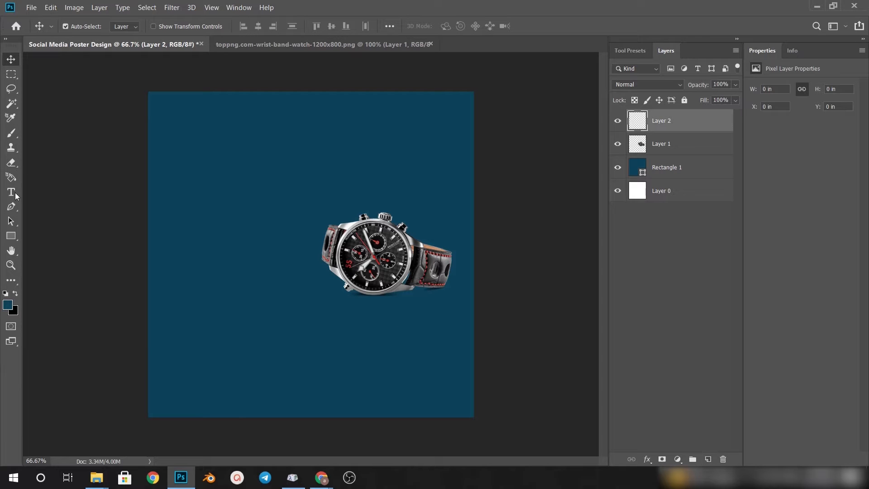
key(b)
click(82, 26)
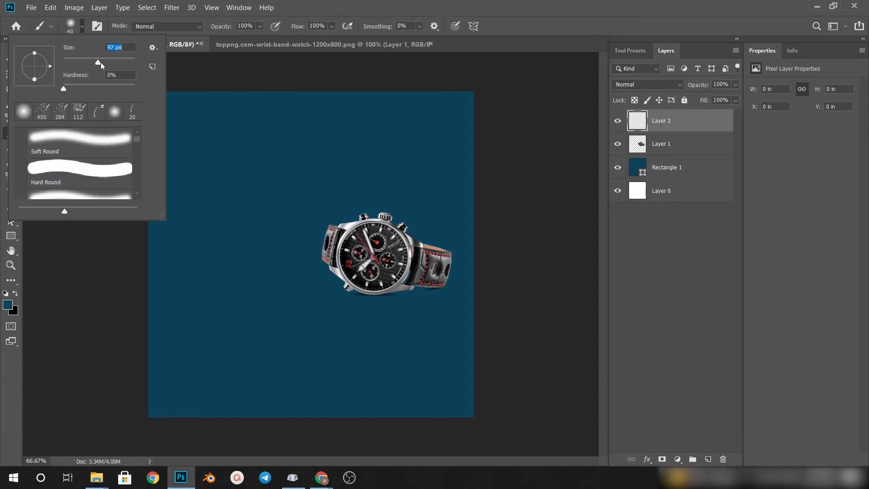
click(405, 227)
key(ctrl+z)
click(7, 304)
drag(607, 332, 508, 267)
click(766, 264)
click(404, 216)
Set the white dab's layer to Soft Light and enlarge it to about 5.11 in square as a glow
click(649, 83)
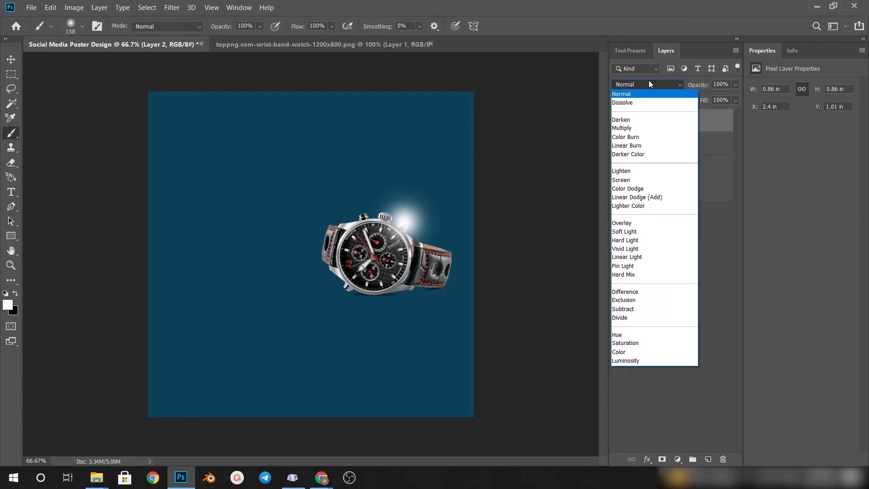
click(624, 231)
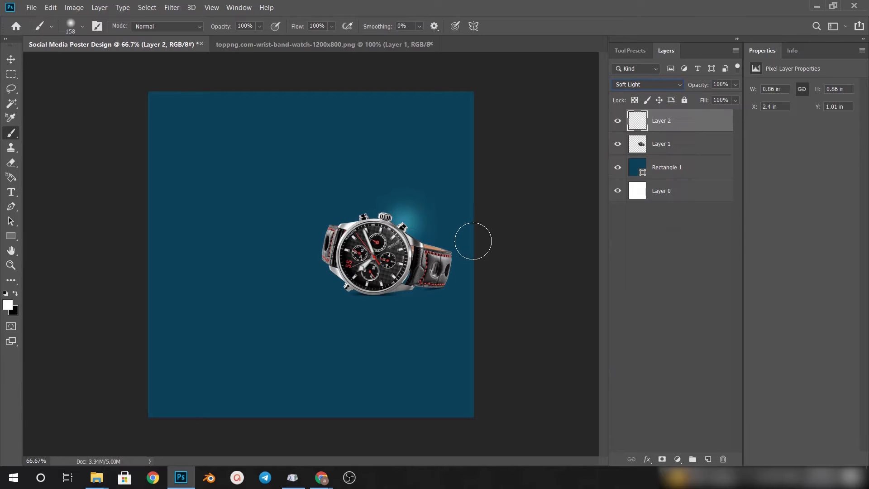
key(ctrl+t)
drag(442, 261, 562, 413)
key(Return)
key(b)
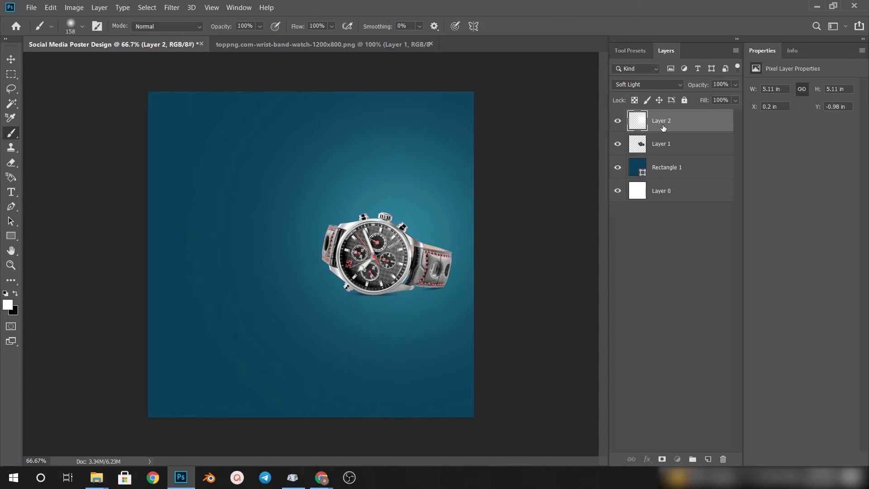
Move the glow layer beneath the watch layer and enlarge the glow to about 6.49 in square
drag(663, 128, 663, 154)
key(ctrl+t)
drag(166, 448, 104, 482)
drag(348, 325, 351, 337)
click(543, 26)
Draw a yellow-filled rectangle of about 433 × 821 px over the canvas's upper right part
click(682, 125)
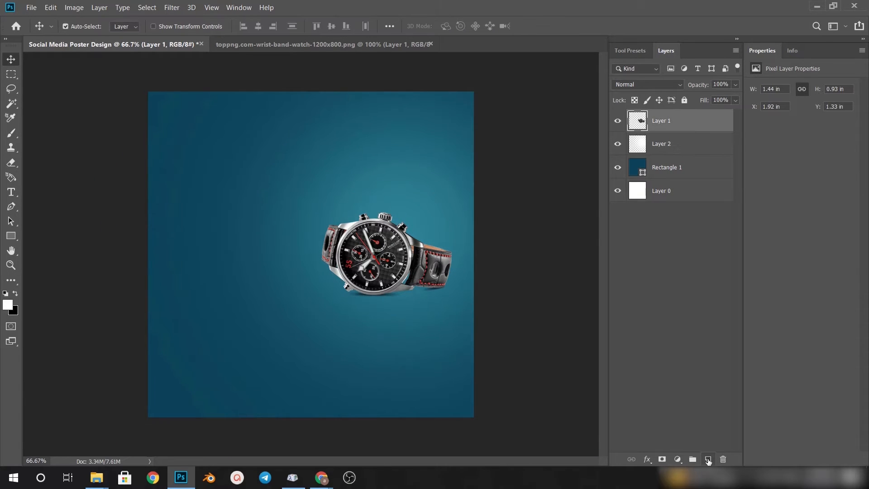
click(708, 460)
click(11, 236)
drag(348, 90, 479, 337)
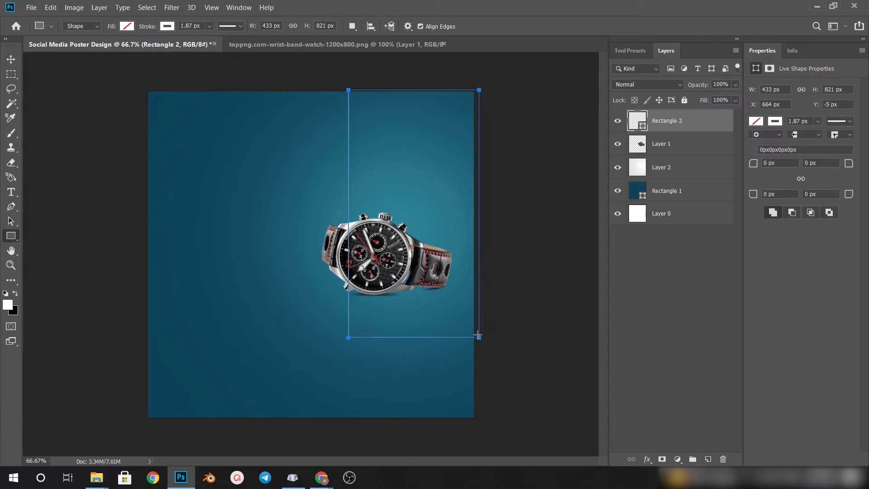
click(127, 27)
click(83, 97)
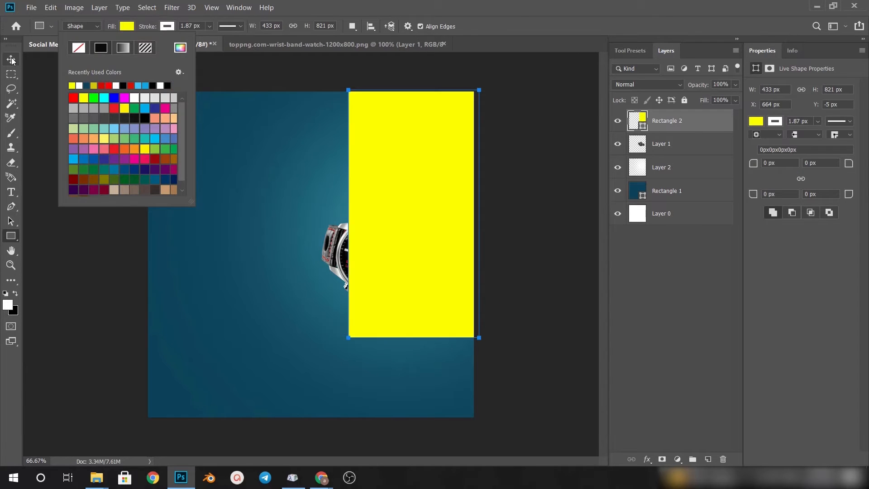
key(Return)
key(v)
Move the yellow rectangle beneath the glow layer and set its bottom-left corner radius to 300 px
drag(668, 120, 663, 180)
click(665, 144)
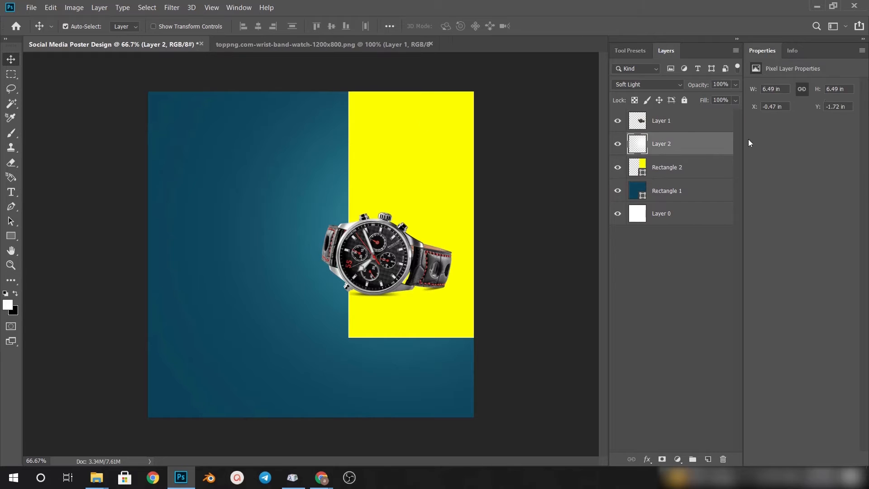
click(665, 167)
text(300)
key(Return)
key(u)
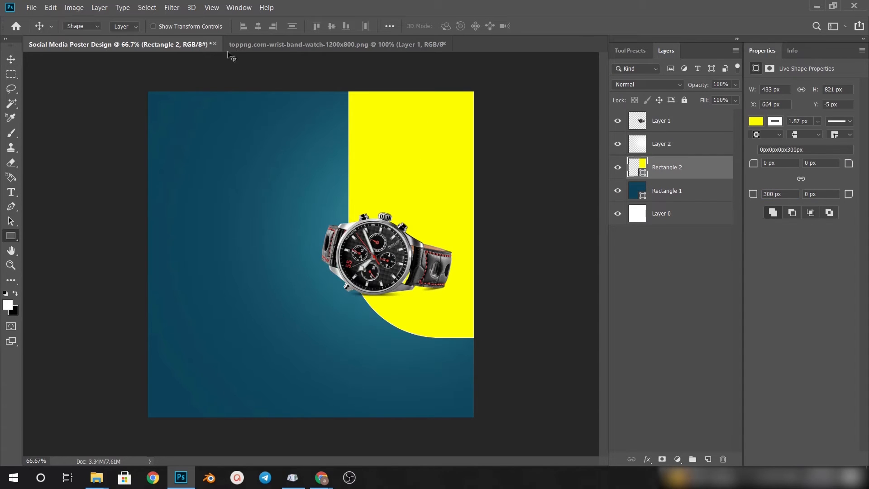
click(210, 27)
click(10, 59)
ctrl+click(386, 148)
key(ctrl+t)
key(Escape)
Stretch the yellow rectangle slightly further down and marginally to the left
click(663, 173)
key(ctrl+t)
mouse_move(413, 338)
mouse_down()
mouse_move(413, 361)
mouse_move(413, 349)
mouse_up()
drag(346, 220, 346, 219)
key(Return)
click(447, 151)
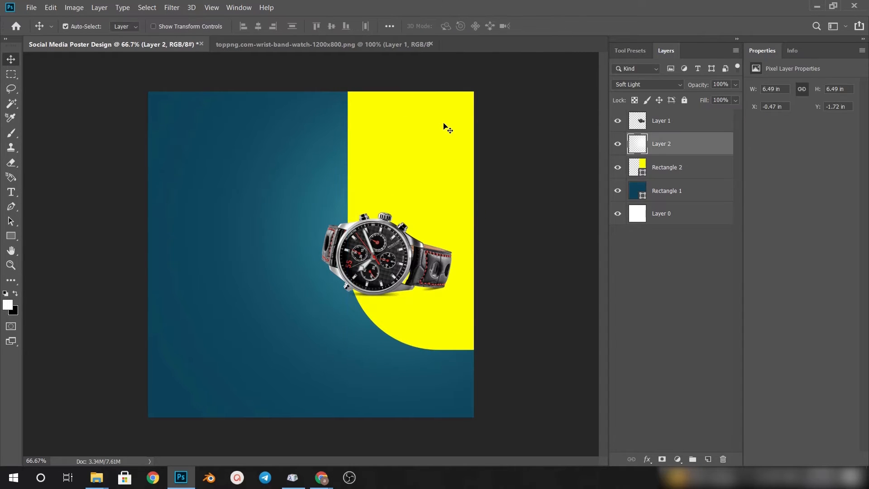
Add the two-line headline "The Style You Love!" in white 10 pt Baskerville Old Face left of the watch
click(367, 254)
scroll(311, 281, up, 3)
scroll(308, 278, down, 3)
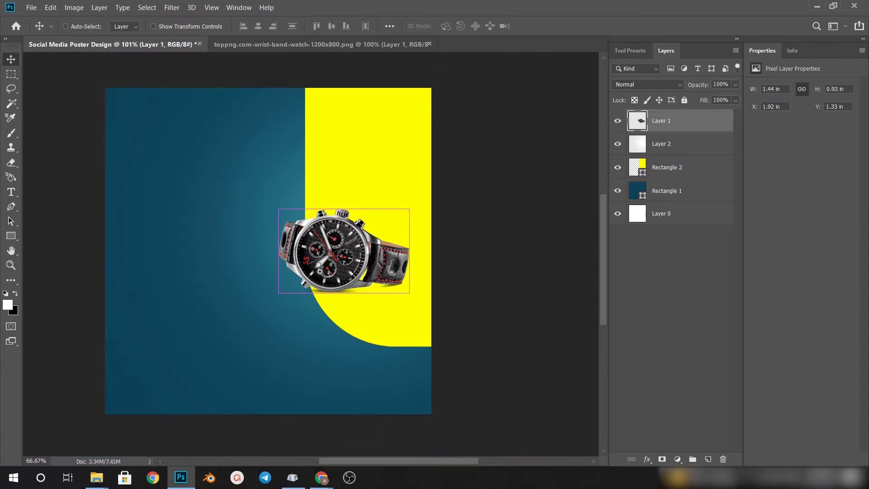
key(t)
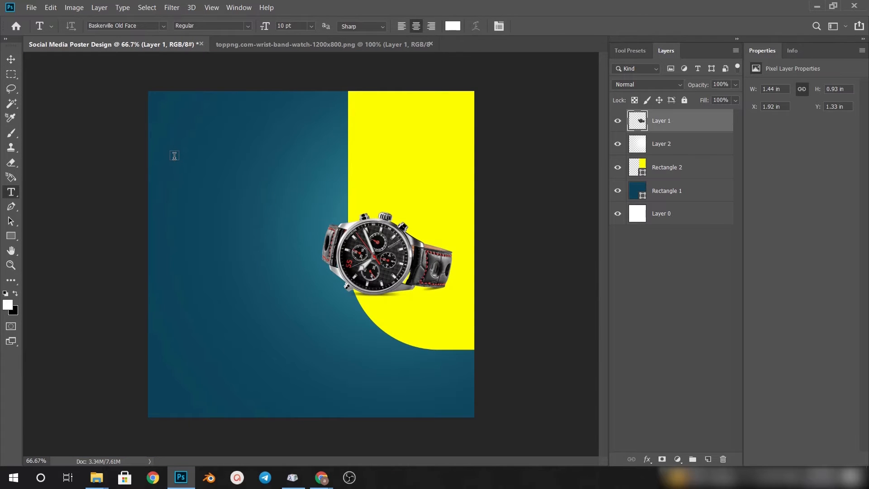
click(177, 177)
key(Delete)
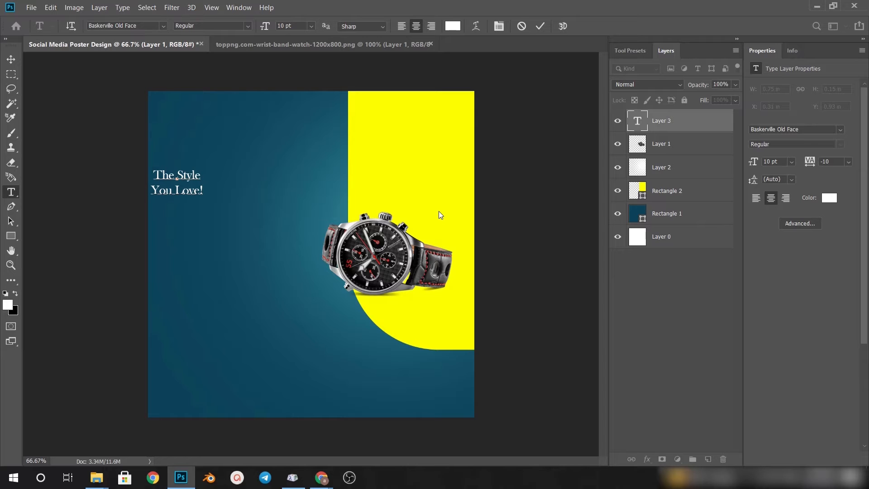
click(439, 211)
Enlarge the headline to about 21.17 pt and move it down to sit beside the watch
key(ctrl+t)
drag(204, 199, 292, 229)
key(Return)
key(v)
drag(201, 186, 193, 210)
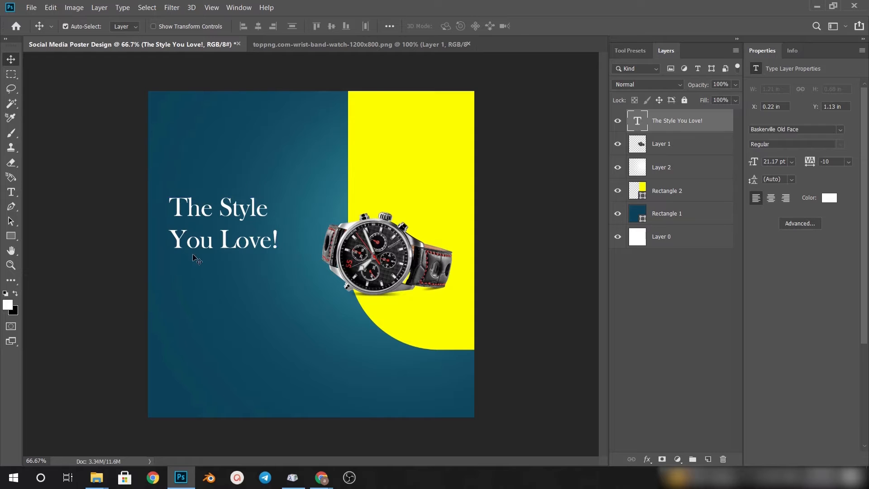
Add a left-aligned Lorem ipsum paragraph box about 1.18 in wide directly below the headline
key(t)
drag(169, 264, 276, 299)
key(Escape)
key(v)
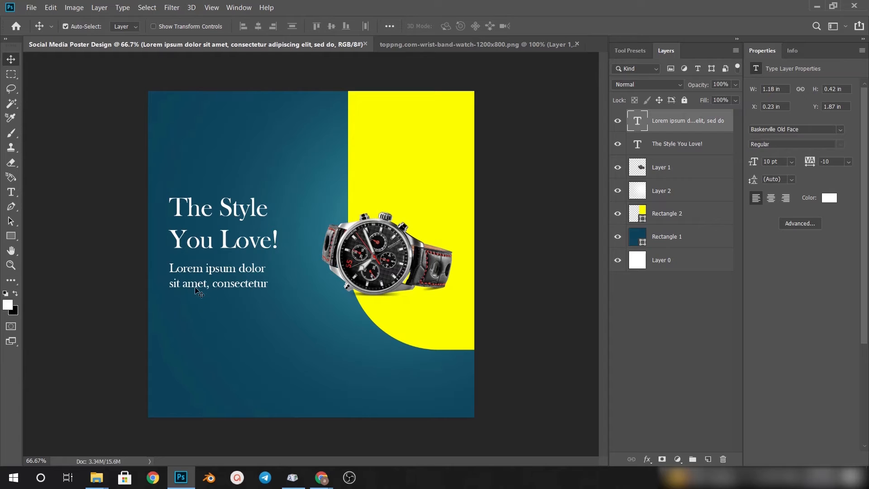
Duplicate the Lorem ipsum paragraph below itself and replace the copy's text with "SHOP NOW"
drag(198, 288, 199, 327)
scroll(199, 328, up, 2)
key(t)
click(184, 314)
key(ctrl+a)
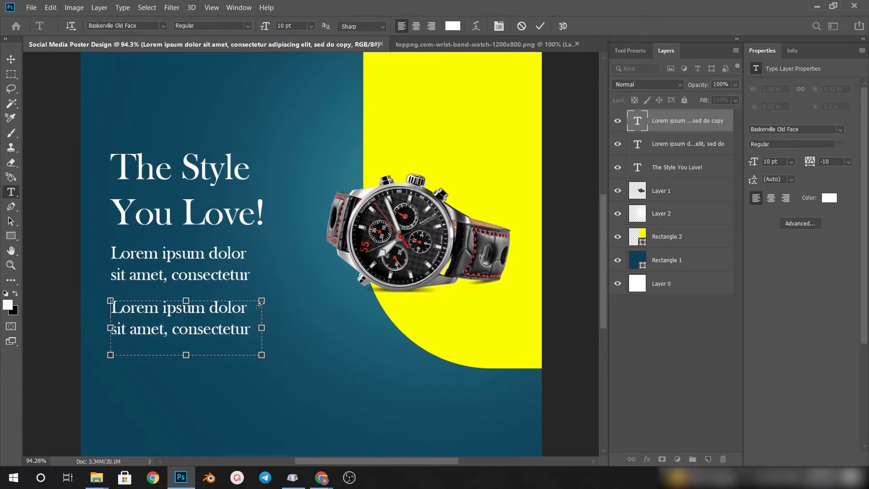
text(SHOP)
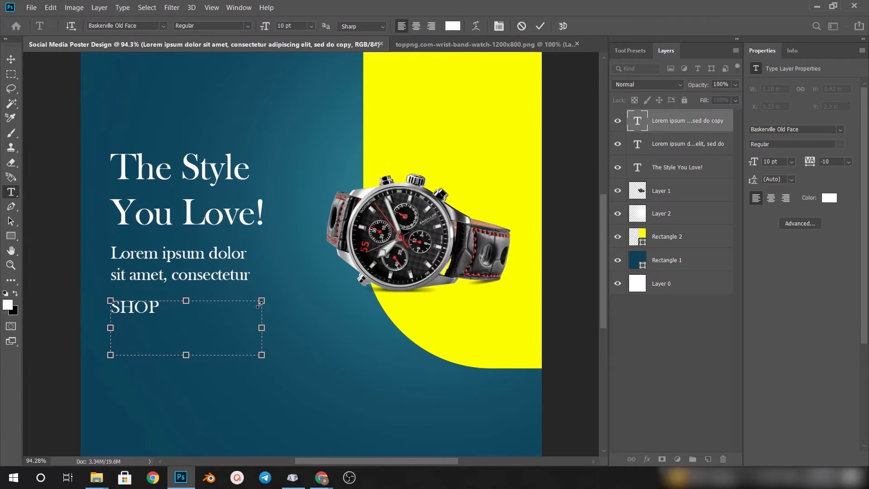
key(ctrl+Return)
key(v)
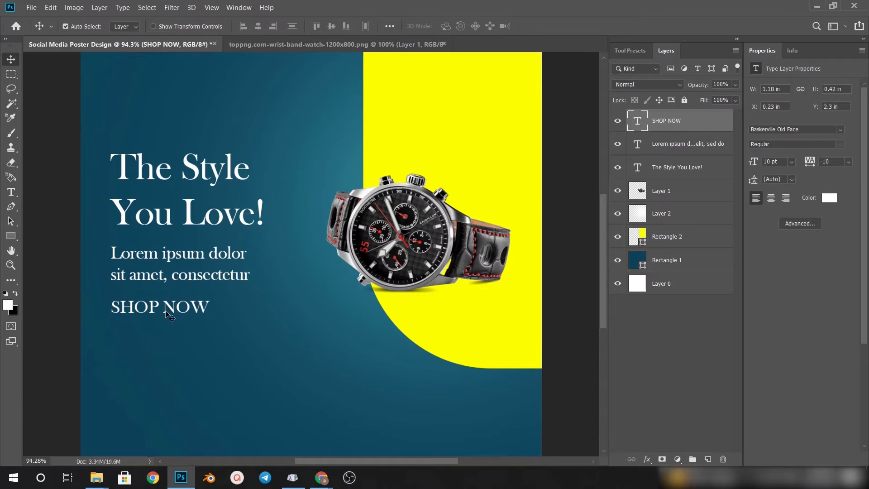
Set the SHOP NOW text to the Bell MT font and scale it down to about 7.44 pt
key(t)
click(165, 27)
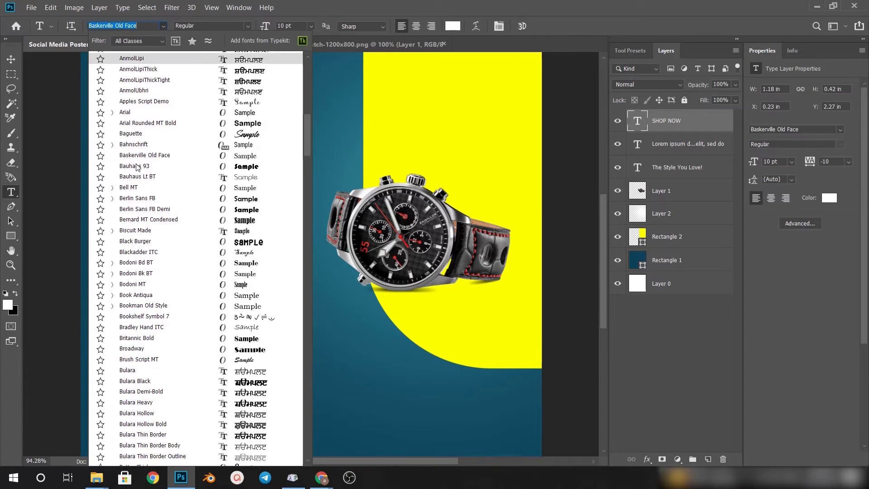
click(130, 189)
click(499, 26)
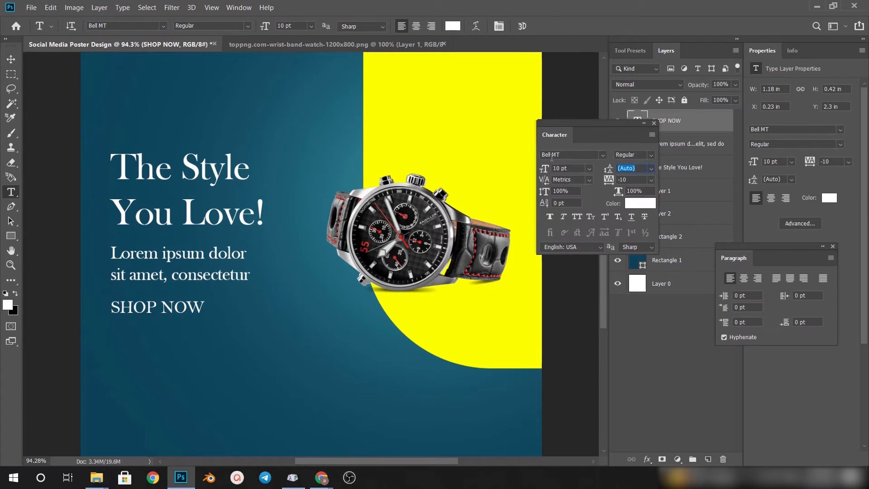
key(v)
key(ctrl+t)
drag(261, 356, 224, 345)
click(543, 26)
Draw a rounded rectangle of about 171 × 54 px over SHOP NOW with a 0 px stroke and yellow fill
mouse_move(158, 310)
mouse_down()
mouse_move(150, 311)
mouse_move(183, 315)
mouse_up()
right_click(11, 236)
click(45, 243)
drag(210, 28, 132, 27)
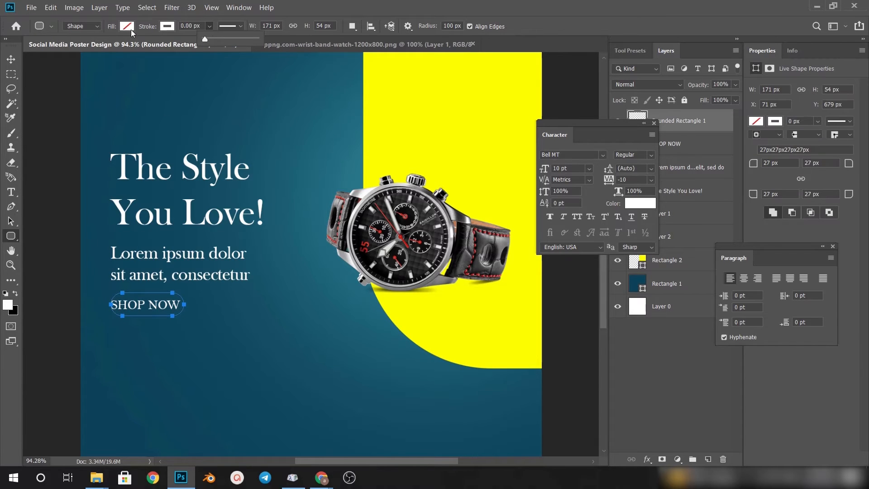
click(129, 26)
click(73, 84)
click(10, 60)
click(653, 123)
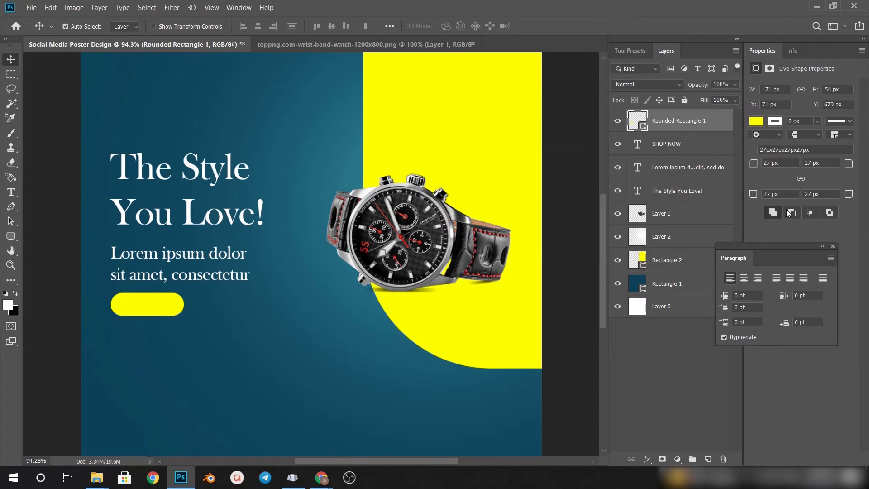
click(832, 247)
Move the yellow rounded rectangle beneath the SHOP NOW text and recolour the text black
drag(679, 121, 679, 154)
click(171, 308)
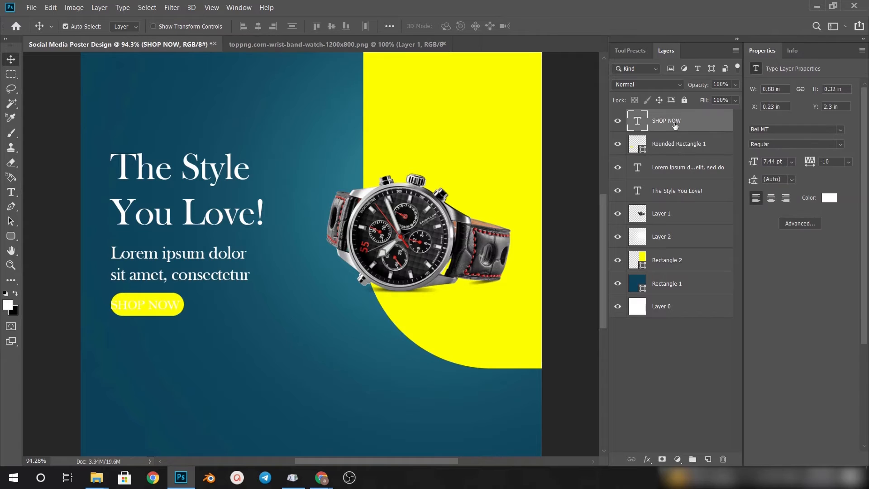
key(ctrl+BackSpace)
Scale the SHOP NOW text down to about 5.33 pt and centre it on the yellow rounded rectangle
key(ctrl+t)
key(Escape)
scroll(137, 302, up, 5)
key(ctrl+t)
scroll(345, 296, down, 6)
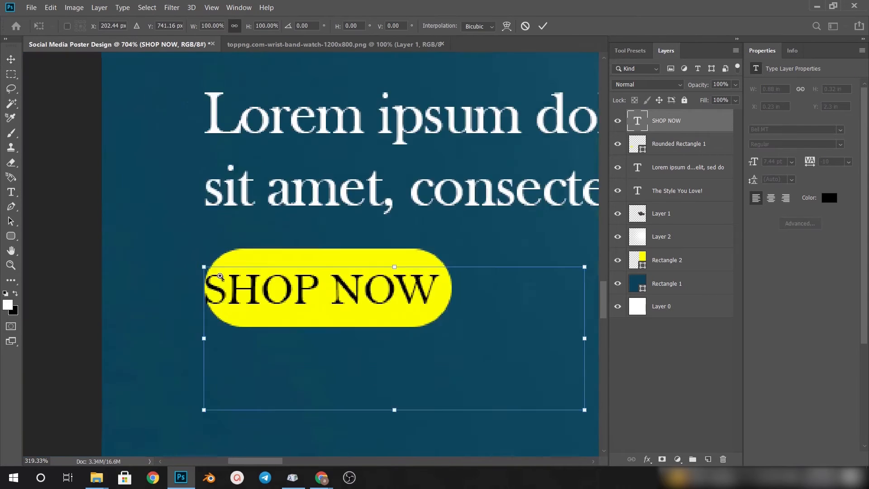
drag(495, 371, 459, 356)
drag(370, 333, 362, 326)
click(543, 26)
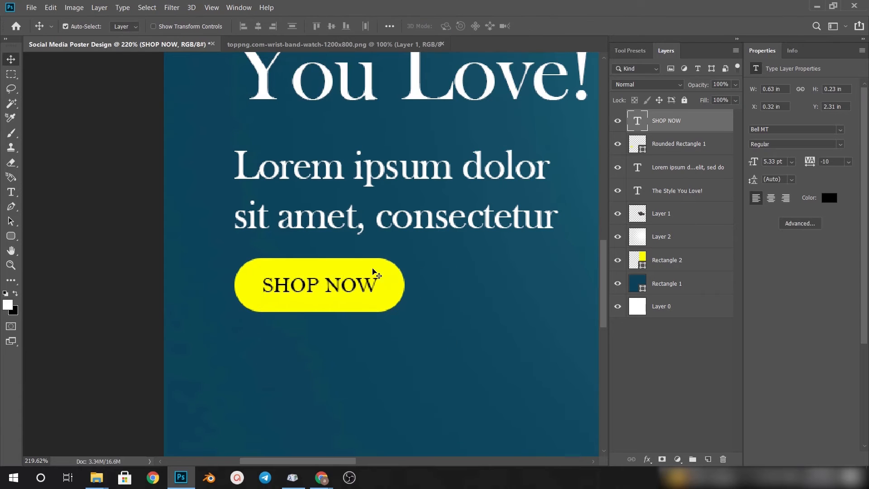
Scale the SHOP NOW text and yellow button up together slightly, making the button about 174 × 55 px
scroll(344, 299, down, 5)
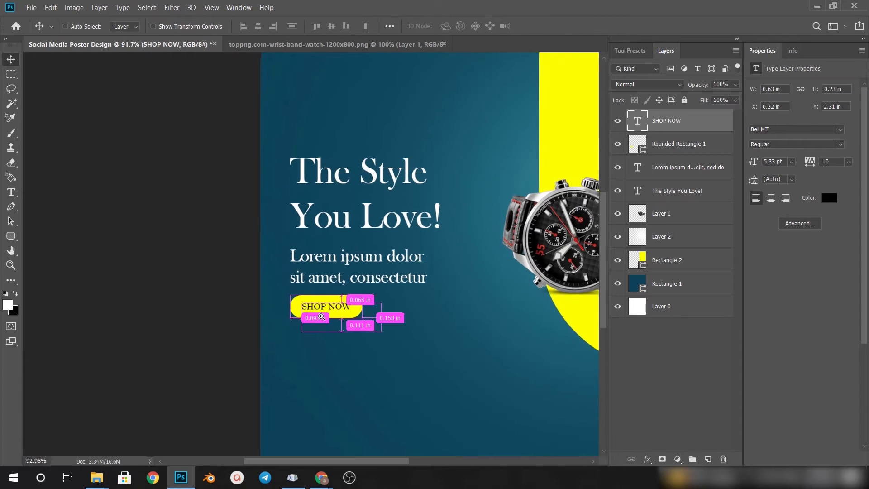
scroll(309, 319, up, 2)
click(310, 311)
shift+click(327, 304)
key(ctrl+t)
drag(404, 337, 408, 338)
key(Return)
scroll(341, 316, down, 2)
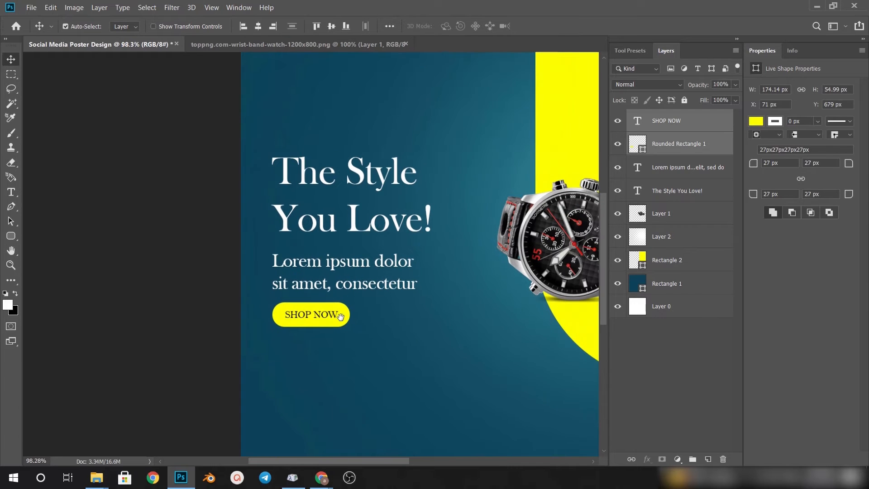
Try aligning and distributing the headline, paragraph, SHOP NOW text and button along their horizontal centres
click(315, 177)
shift+click(317, 267)
shift+click(310, 311)
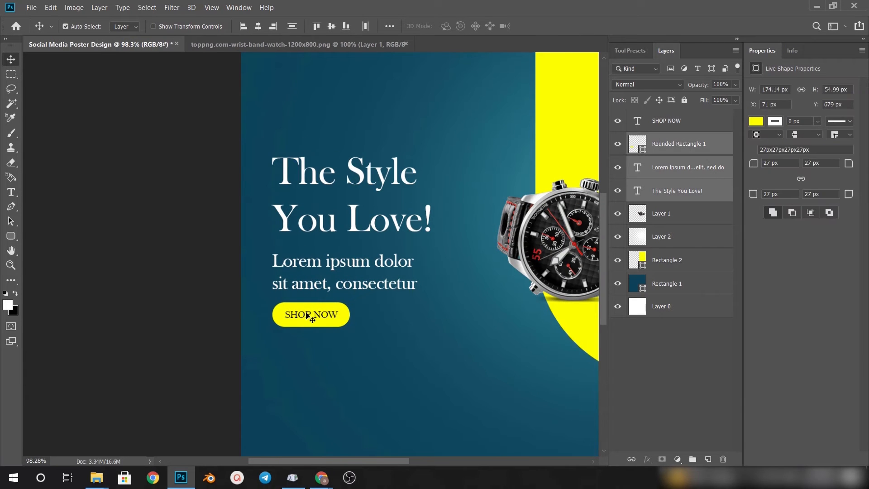
shift+click(307, 316)
click(257, 27)
key(ctrl+z)
click(290, 28)
key(ctrl+z)
click(177, 216)
key(ctrl+0)
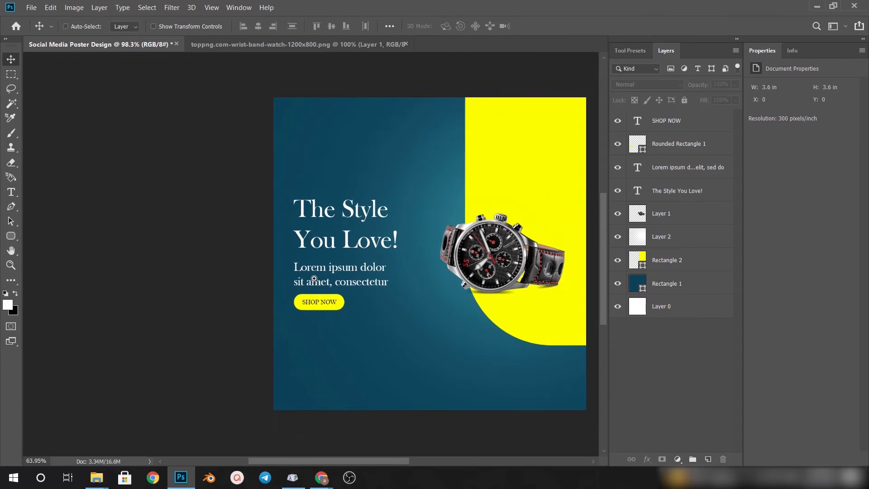
drag(314, 279, 314, 254)
drag(275, 279, 299, 279)
drag(232, 309, 320, 313)
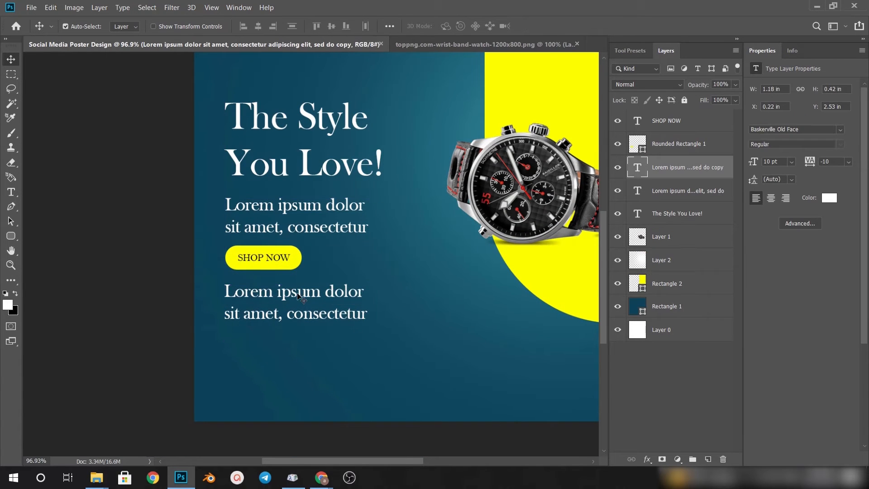
double_click(363, 286)
key(BackSpace)
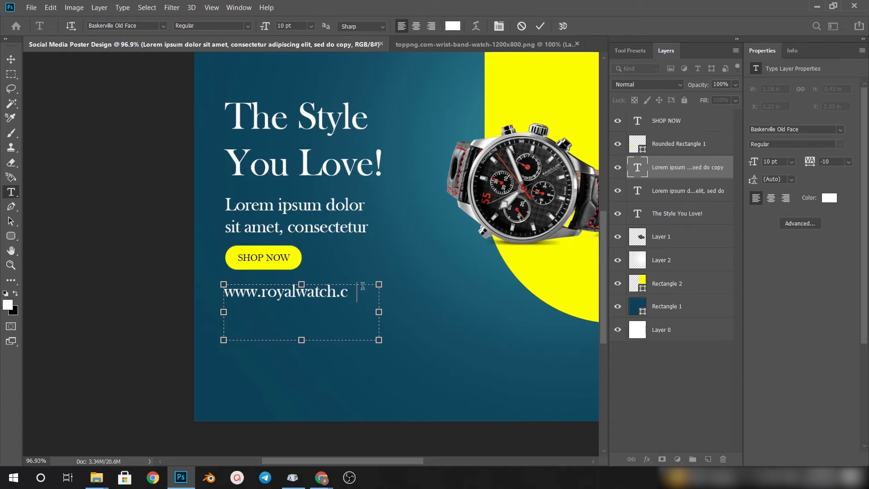
text(om)
key(ctrl+Return)
key(v)
Even out the vertical spacing of the SHOP NOW button and website text, placing the website at about X 0.23 in, Y 2.59 in
drag(281, 209, 281, 206)
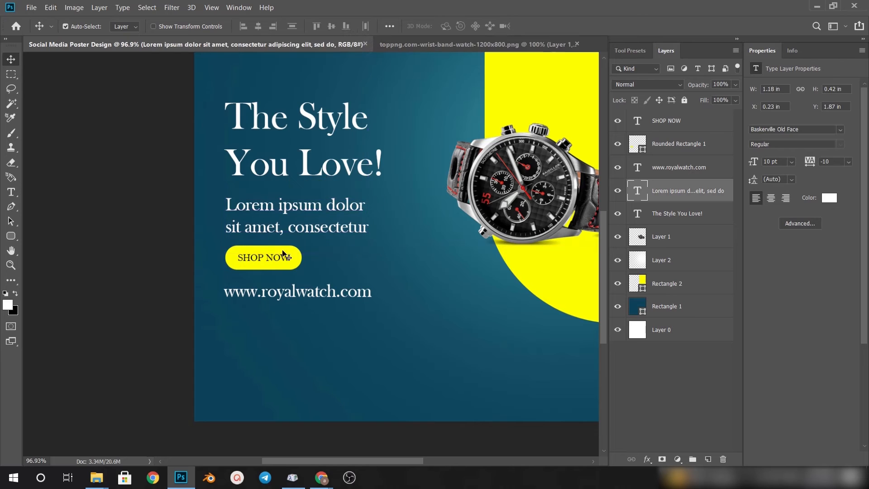
click(274, 260)
shift+click(273, 260)
drag(273, 260, 274, 301)
scroll(307, 279, down, 3)
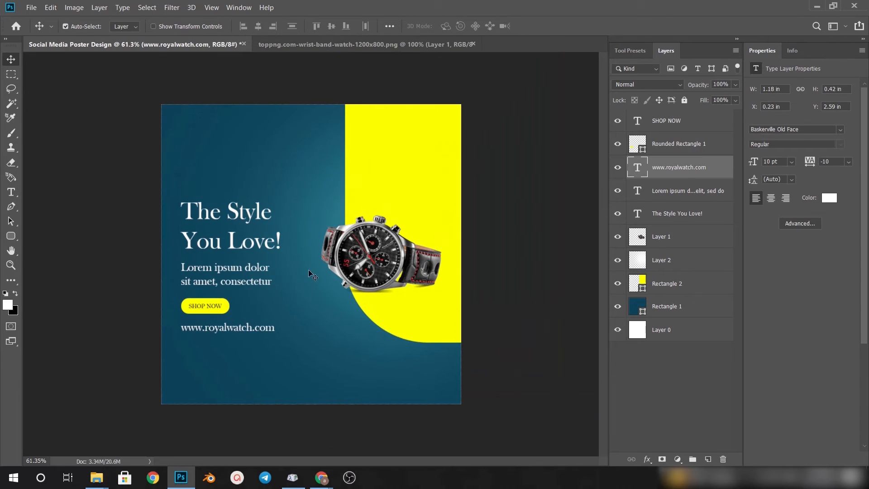
Lock the blue background layer Rectangle 1 and the bottom layer Layer 0
click(240, 107)
click(685, 101)
click(695, 330)
click(684, 101)
Move the headline, paragraph, button, website text and Layer 2 up together, bringing the button shape to Y 668 px
drag(210, 167, 212, 355)
key(shift+Up)
key(shift+Up)
key(shift+Up)
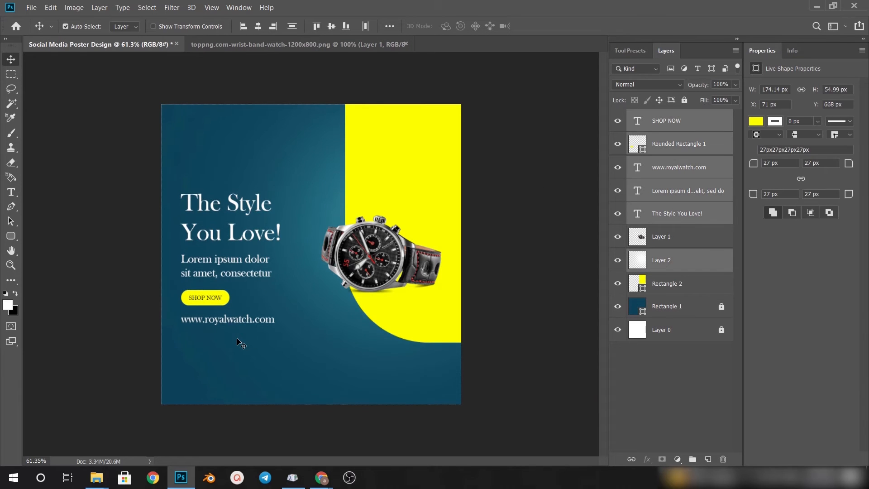
click(488, 157)
Duplicate the headline above itself and enlarge the copy to about 71.39 pt
drag(239, 213, 273, 144)
key(ctrl+t)
drag(325, 184, 382, 221)
mouse_move(319, 176)
mouse_down()
mouse_move(351, 196)
mouse_move(316, 190)
mouse_up()
drag(405, 235, 458, 264)
drag(378, 251, 370, 279)
click(504, 85)
Reduce the enlarged headline copy to the single word "Style" and move it across the poster's upper area
key(t)
drag(267, 149, 119, 152)
key(BackSpace)
drag(451, 258, 132, 235)
key(BackSpace)
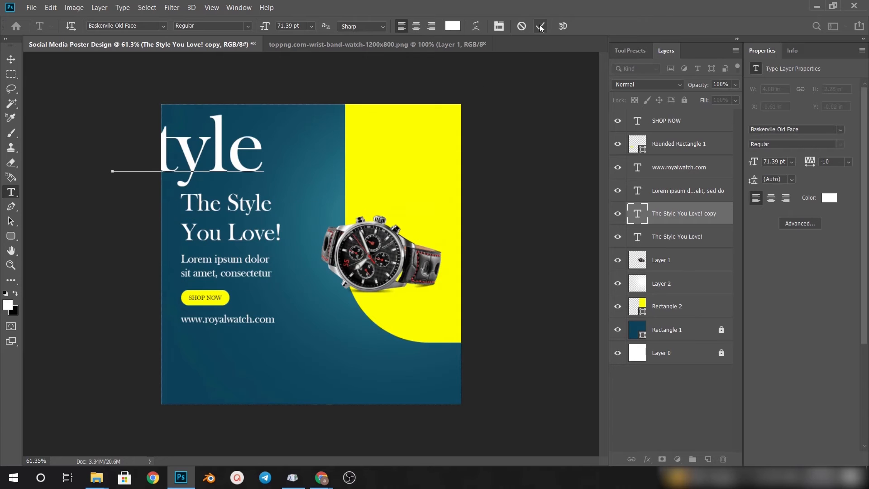
key(v)
drag(226, 149, 311, 145)
Remove the trailing blank space and empty line after the word in the large Style text
key(ctrl+t)
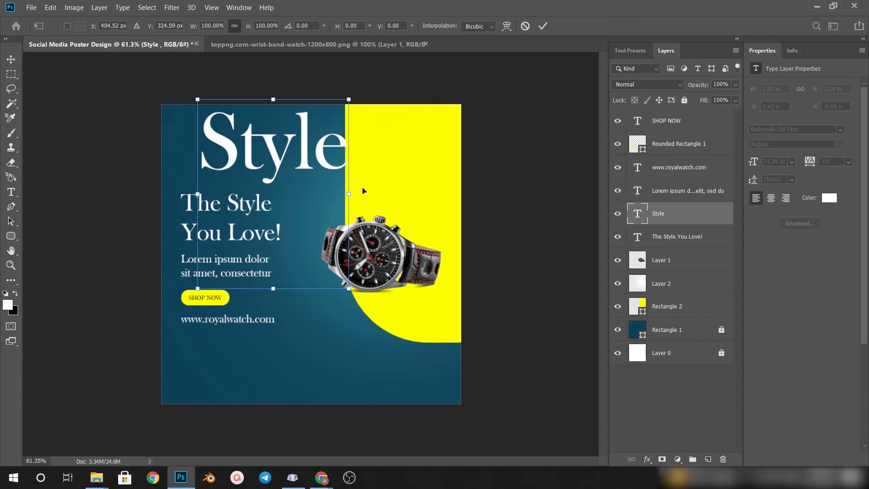
click(542, 26)
key(t)
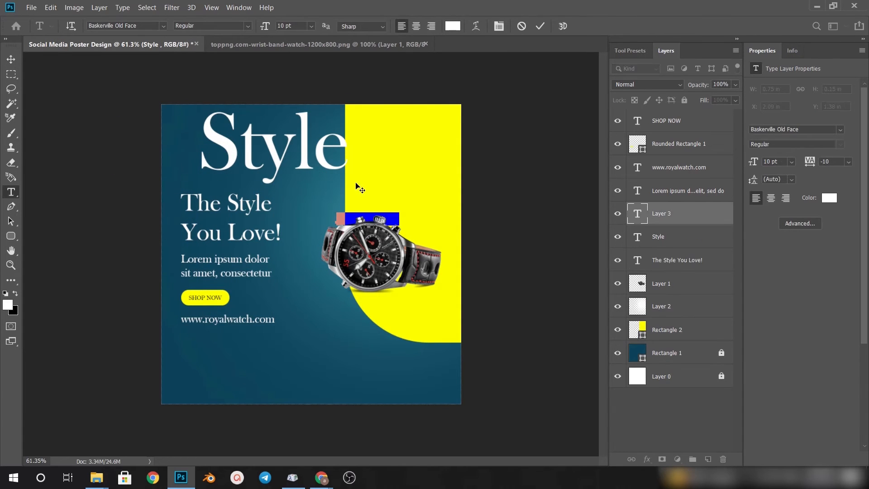
click(350, 182)
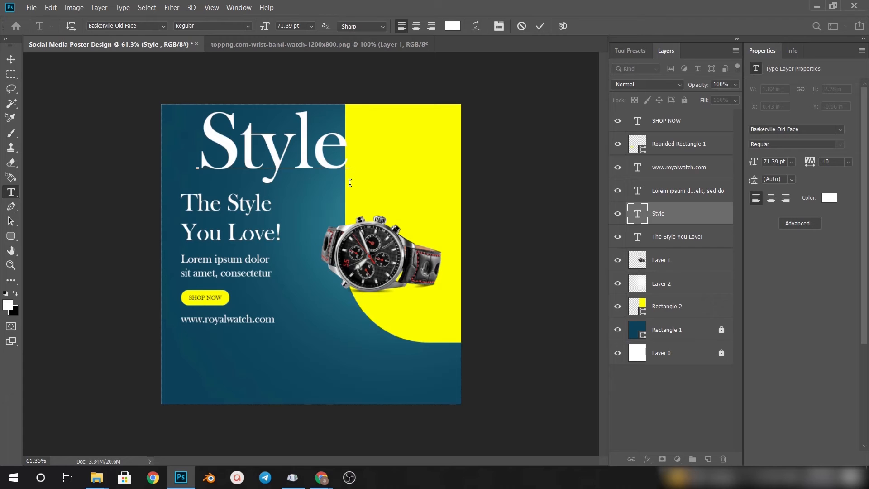
Enlarge the Style text to about 129.73 pt and position it at about X 0.04 in, Y -0.12 in
key(ctrl+t)
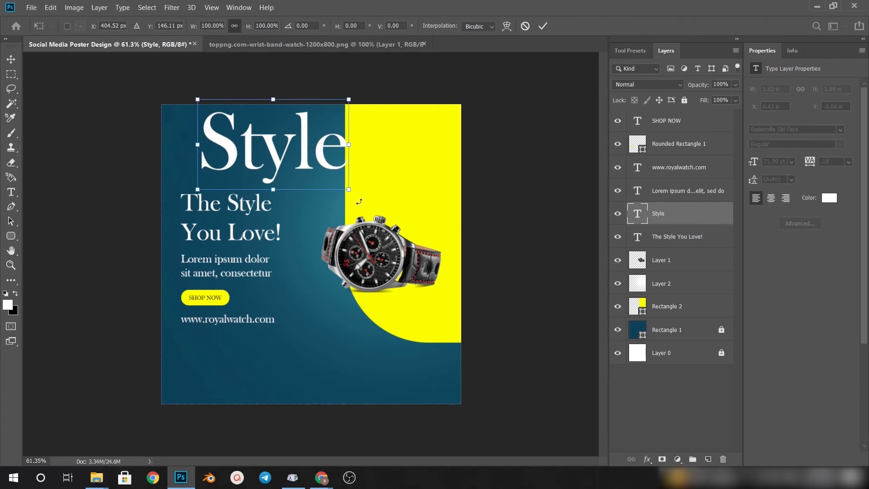
drag(350, 189, 437, 241)
drag(198, 241, 173, 258)
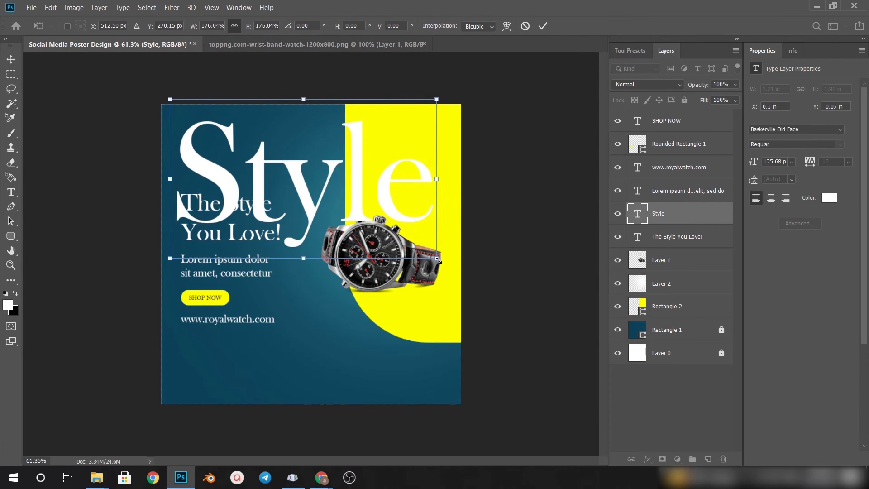
drag(438, 260, 446, 265)
click(543, 31)
key(v)
drag(363, 175, 359, 171)
Move the Style text layer directly beneath Layer 2 and set its opacity to 5%
drag(672, 218, 679, 277)
click(722, 84)
text(5)
key(Return)
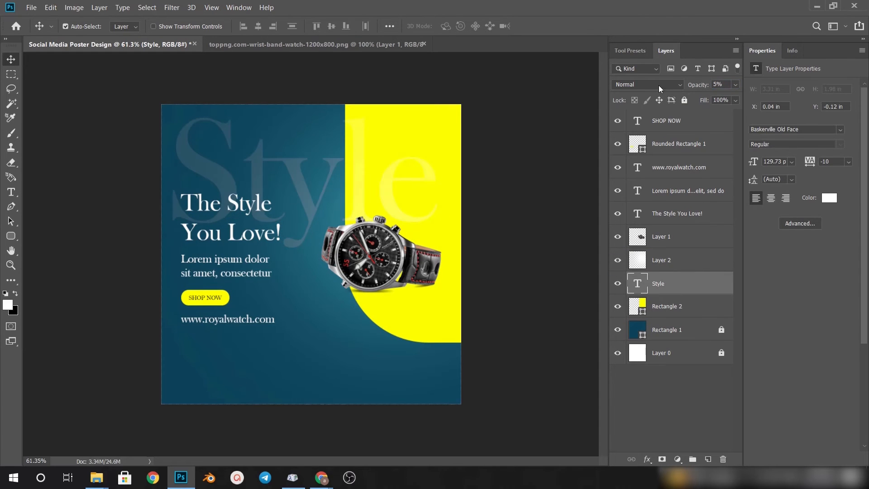
Set the Style text layer's blend mode to Overlay and keep it at its original position
click(660, 85)
click(642, 227)
drag(257, 157, 263, 204)
key(ctrl+z)
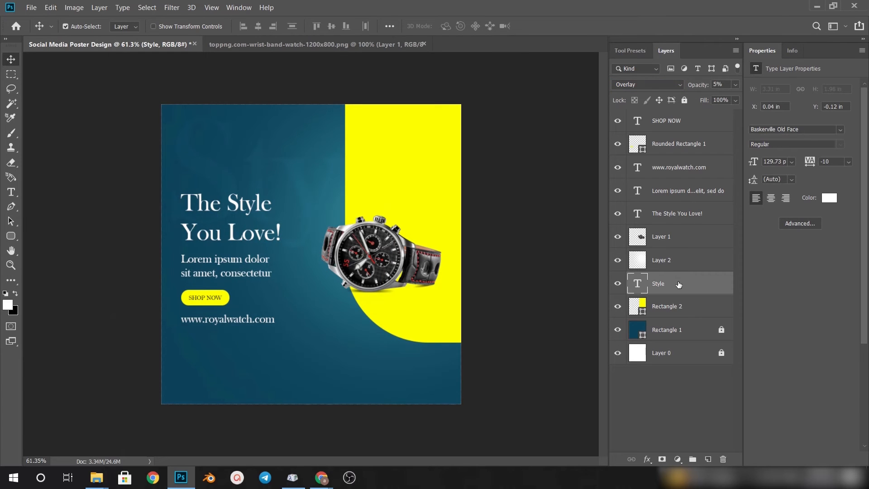
Duplicate the faint Style text to the poster's lower area and replace the copy's text with "Love!"
key(ctrl+j)
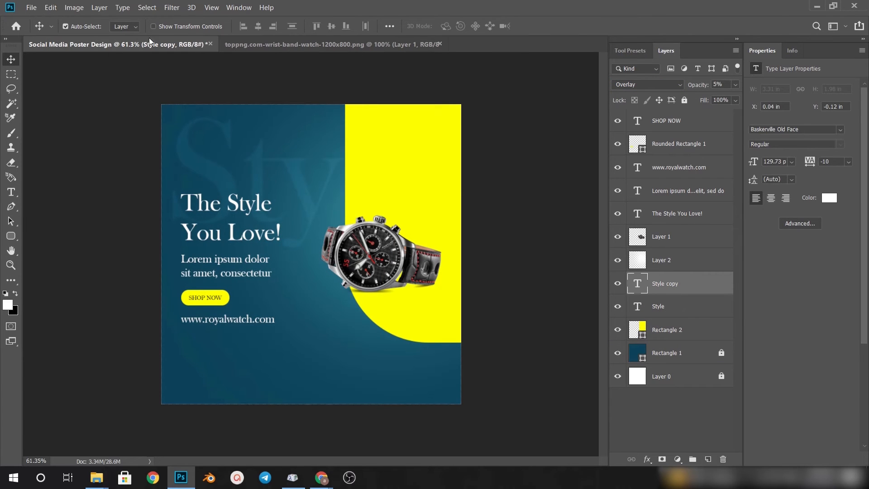
key(ctrl+t)
drag(311, 180, 311, 339)
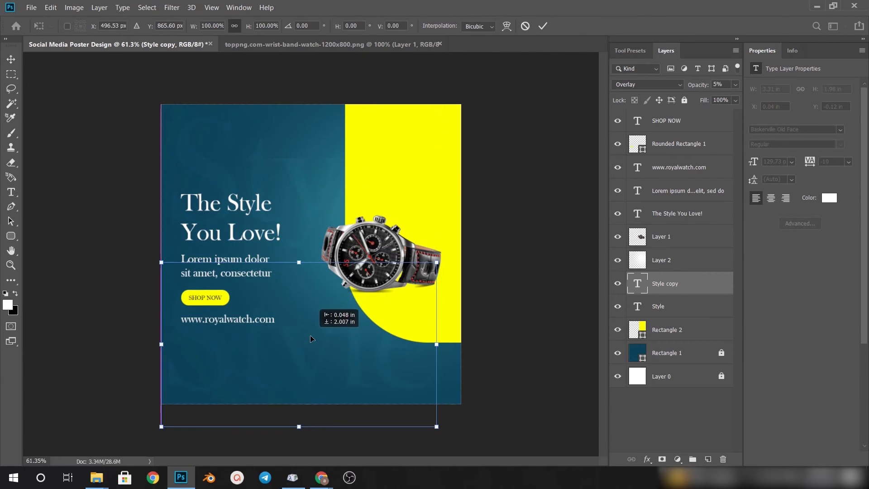
key(Return)
key(t)
click(288, 358)
key(ctrl+a)
key(BackSpace)
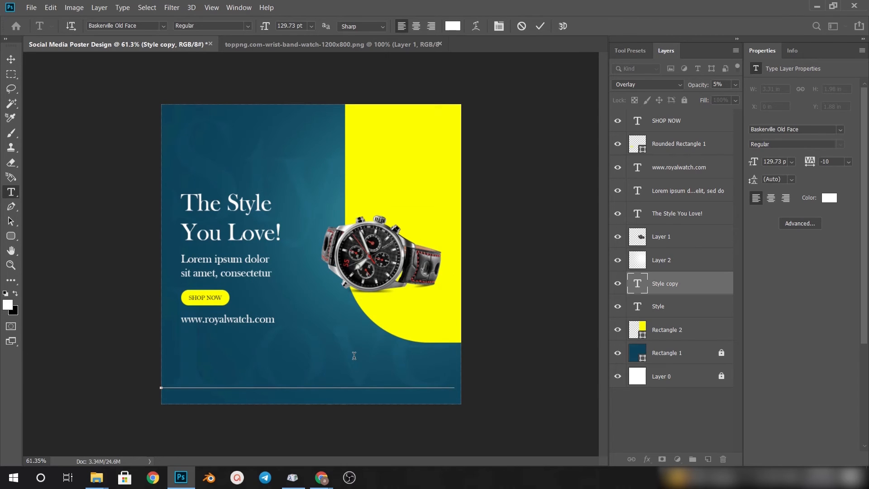
text(Love!)
key(ctrl+Return)
Scale the Love! text down to about 116.99 pt to fit the poster's width and lock the Love! and Style layers
key(ctrl+t)
drag(492, 262, 462, 280)
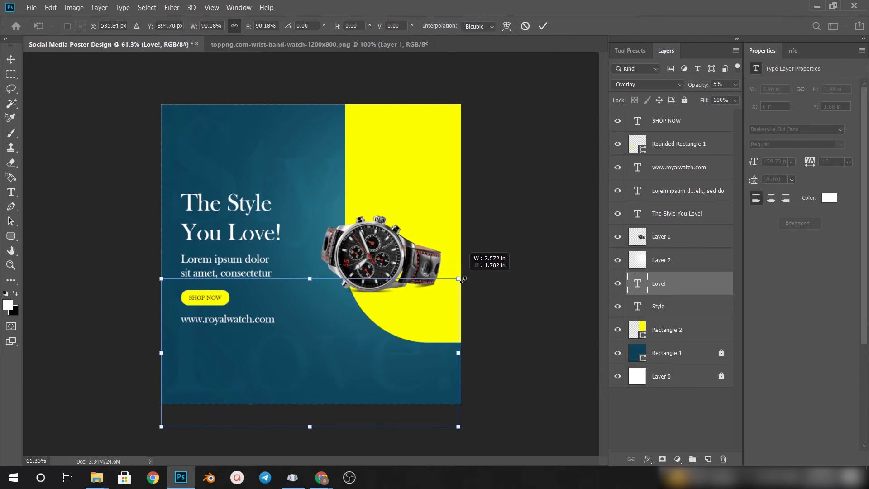
key(Return)
key(v)
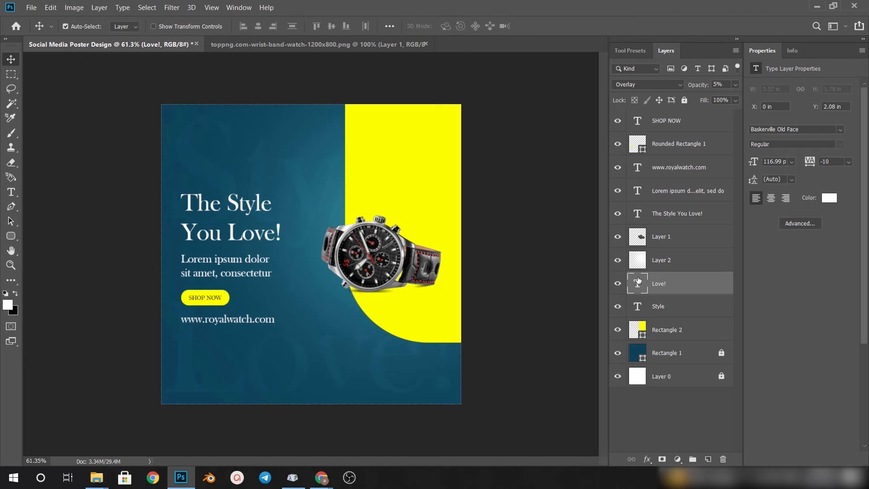
key(alt+bracketleft)
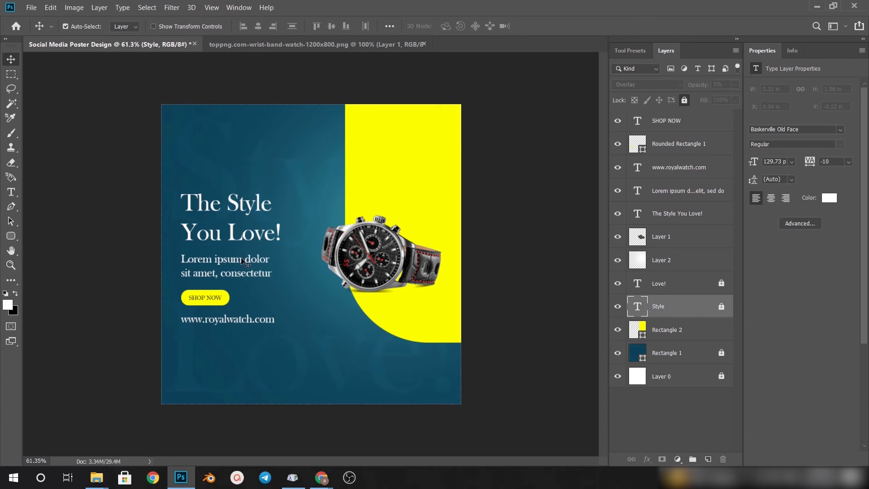
Nudge the headline, paragraph, button, website text and Layer 2 up until the button shape is at Y 662 px, and slightly right
drag(222, 321, 237, 336)
key(Up)
key(Up)
key(Up)
key(Up)
key(Up)
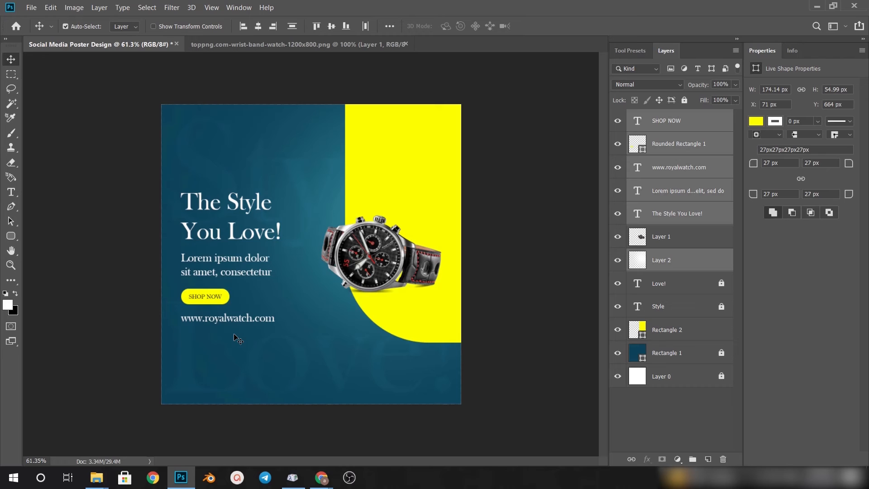
key(Up)
key(Up)
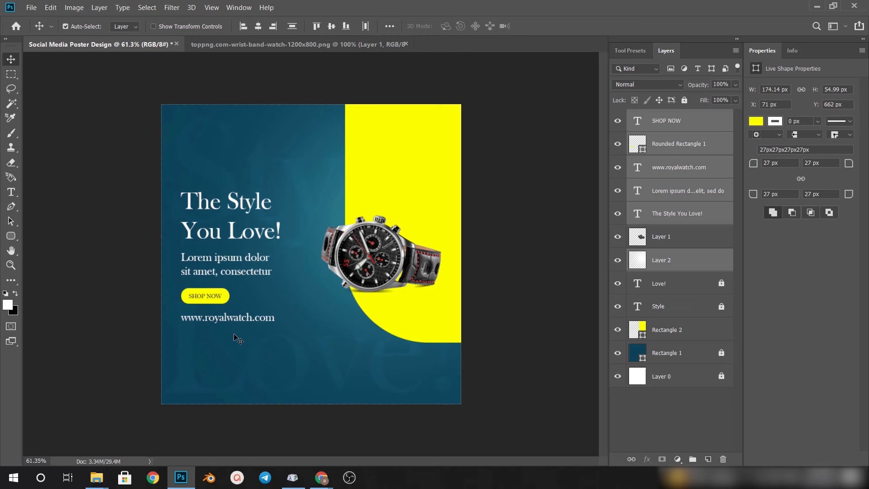
key(Right)
key(Right)
click(537, 170)
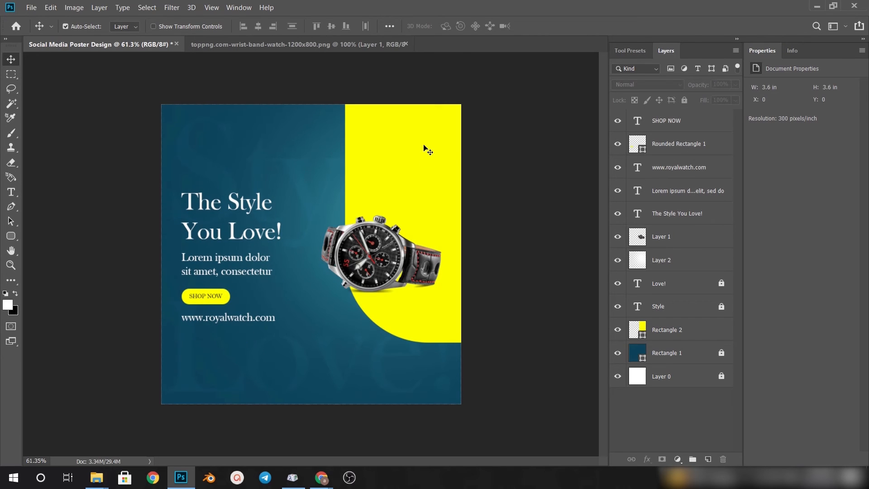
Duplicate the watch layer and flip the copy vertically below the original at about 87% height
click(389, 254)
scroll(390, 253, up, 5)
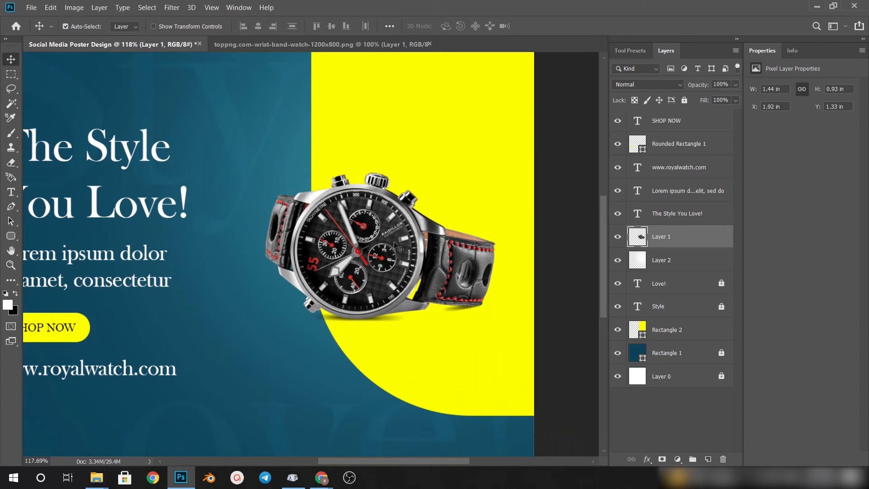
drag(702, 248, 708, 460)
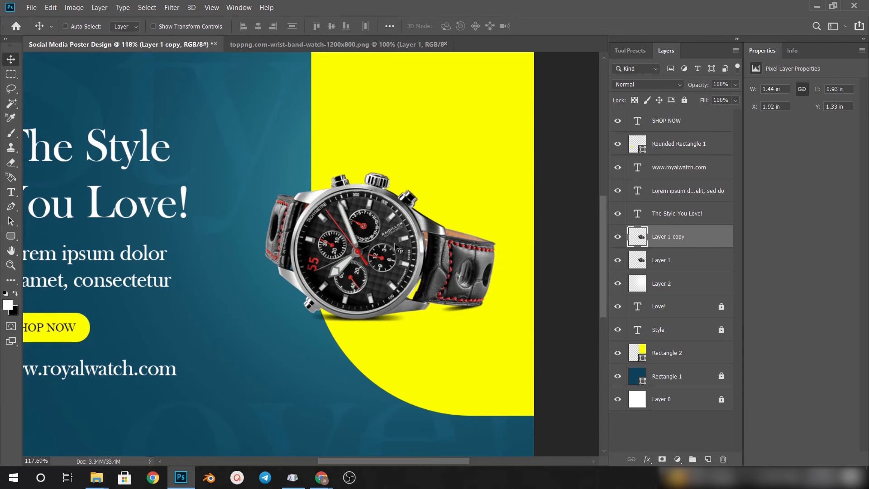
key(ctrl+t)
drag(382, 173, 376, 451)
drag(375, 394, 375, 384)
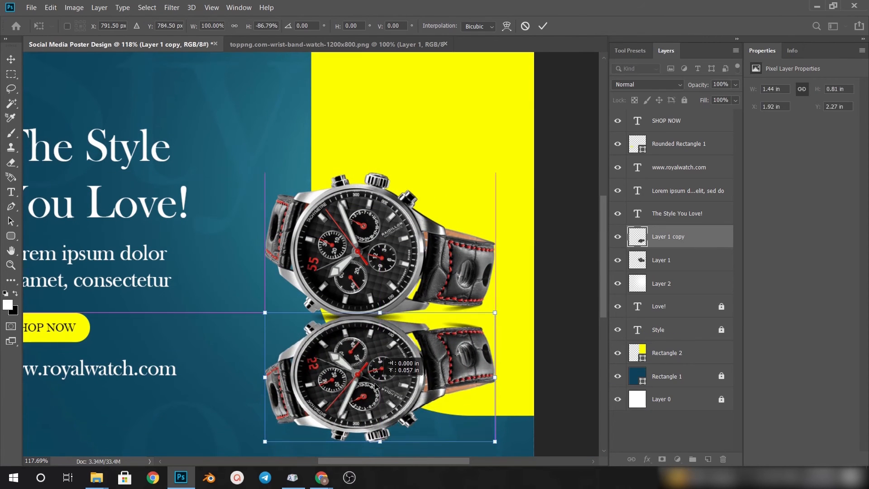
key(Return)
Nudge the flipped watch to about Y 2.22 in and move its layer beneath the original watch layer
key(shift+Down)
key(Up)
key(Up)
key(Up)
key(Up)
key(Up)
key(Up)
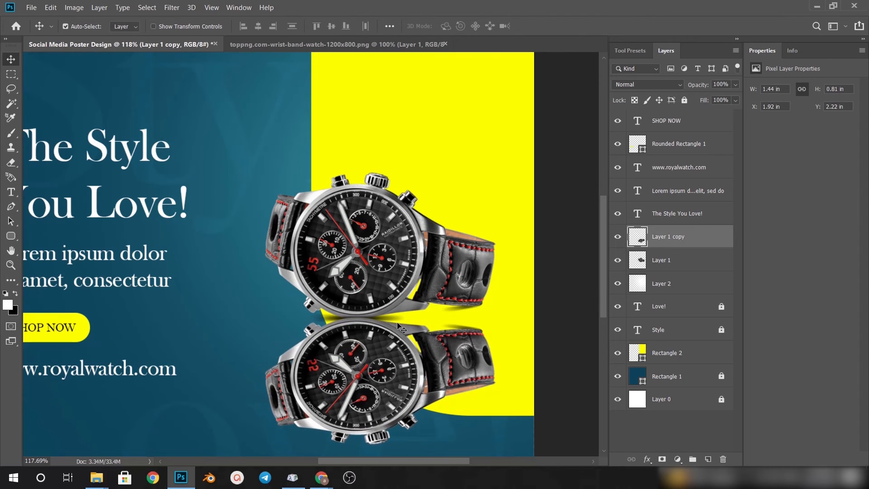
key(ctrl+bracketleft)
Skew the flipped watch so its strap side rises toward the original watch's strap
key(ctrl+t)
right_click(426, 335)
click(468, 350)
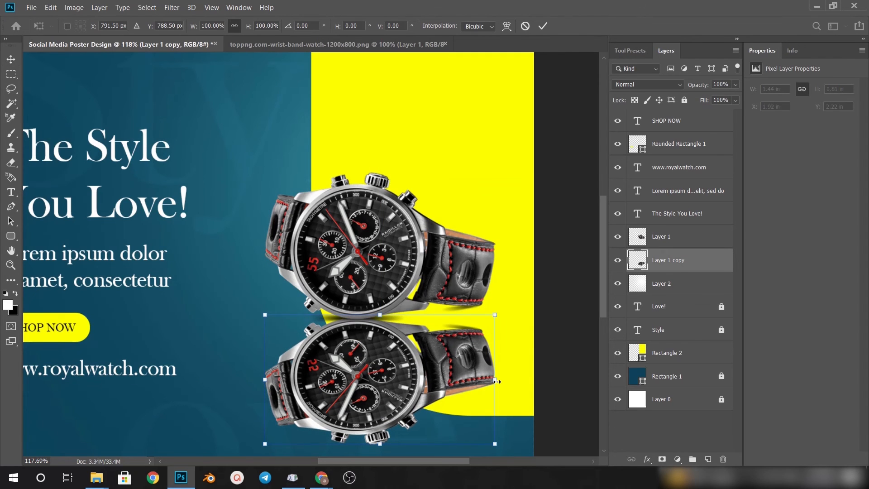
drag(497, 380, 497, 356)
drag(264, 379, 258, 374)
Warp the flipped watch so its upper edge and strap follow the underside of the original watch
right_click(362, 167)
click(377, 237)
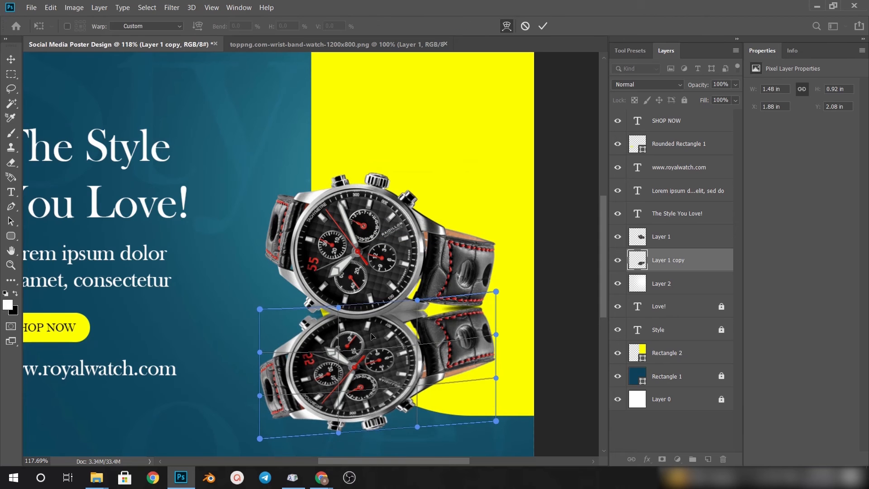
drag(352, 338, 356, 345)
drag(403, 397, 401, 404)
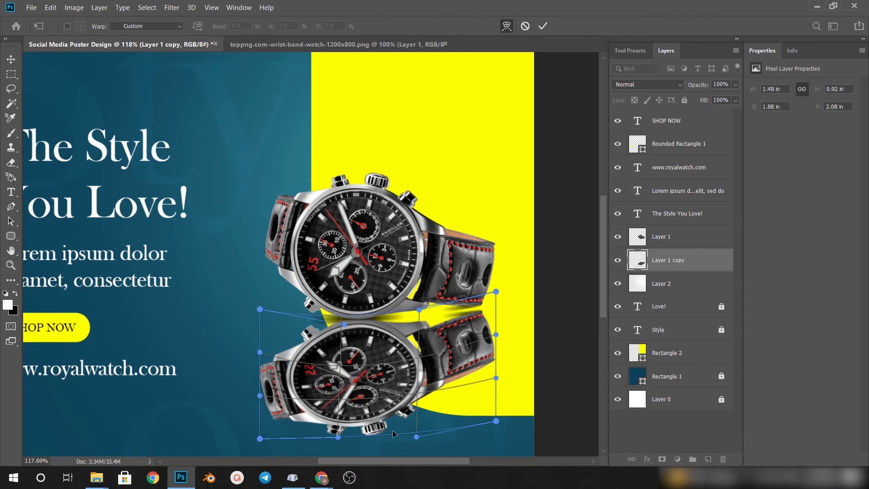
drag(481, 324, 479, 317)
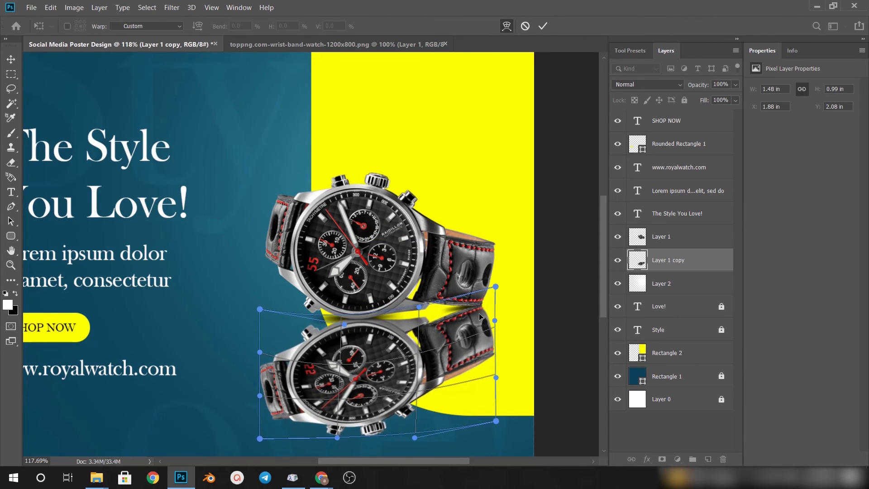
drag(265, 375, 265, 365)
drag(260, 438, 255, 426)
click(543, 27)
Add a layer mask to the flipped watch and fade its lower part with a linear foreground-to-transparent gradient
key(ctrl+0)
click(662, 459)
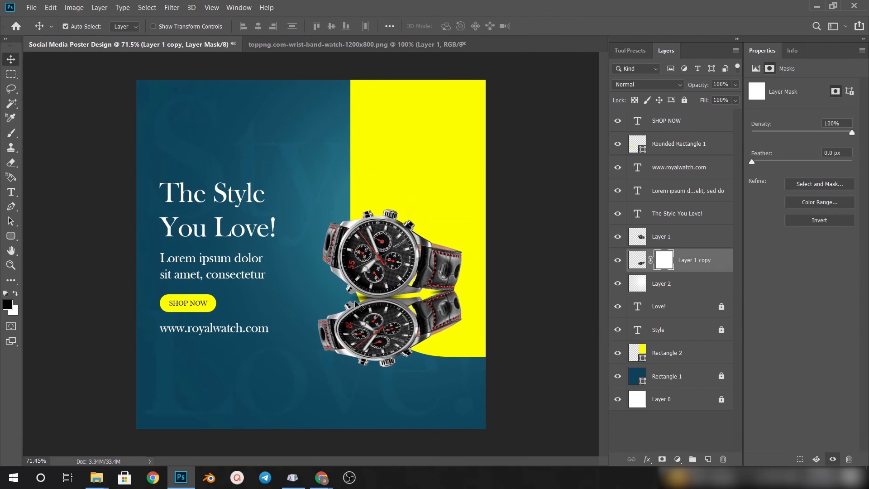
key(g)
click(107, 26)
click(49, 49)
drag(398, 400, 389, 245)
drag(379, 377, 426, 376)
drag(388, 268, 394, 351)
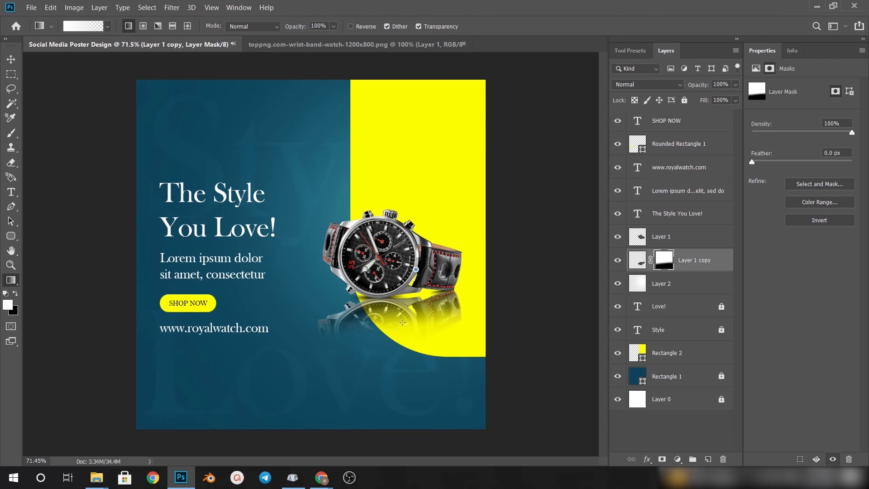
Refine the reflection's mask with further white and black gradients so it fades out softly below the watch
drag(416, 268, 396, 353)
key(x)
drag(316, 364, 345, 280)
drag(423, 359, 381, 342)
key(x)
drag(417, 289, 417, 286)
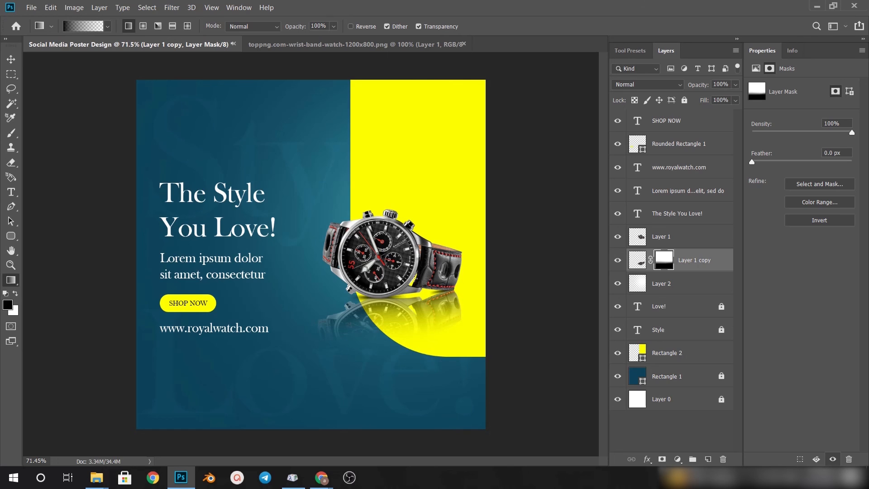
Lower the reflection layer's opacity to 64%
key(v)
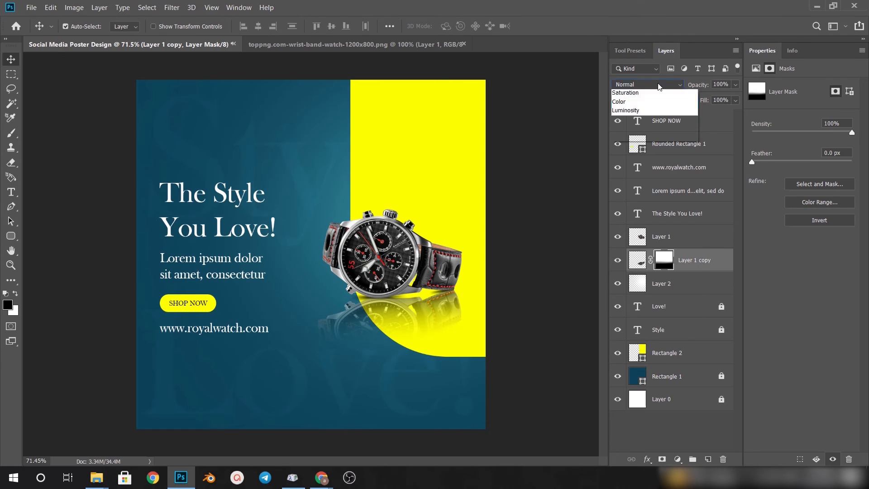
drag(730, 89, 715, 98)
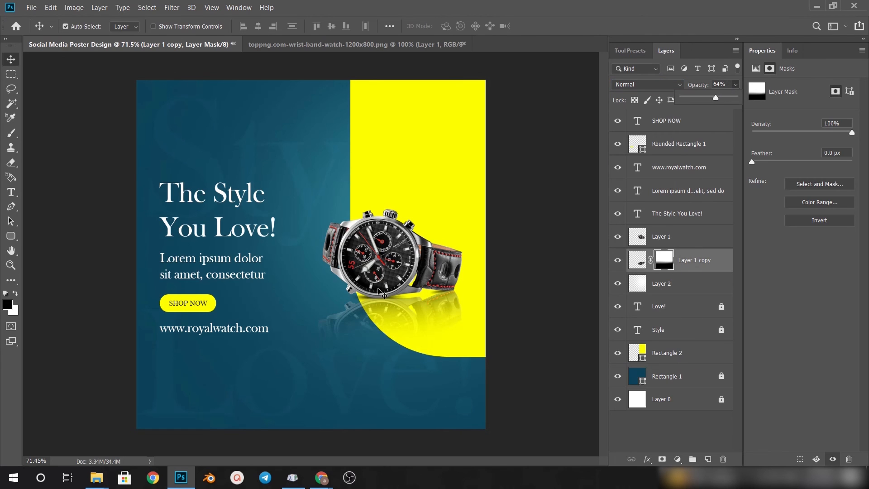
scroll(383, 301, down, 1)
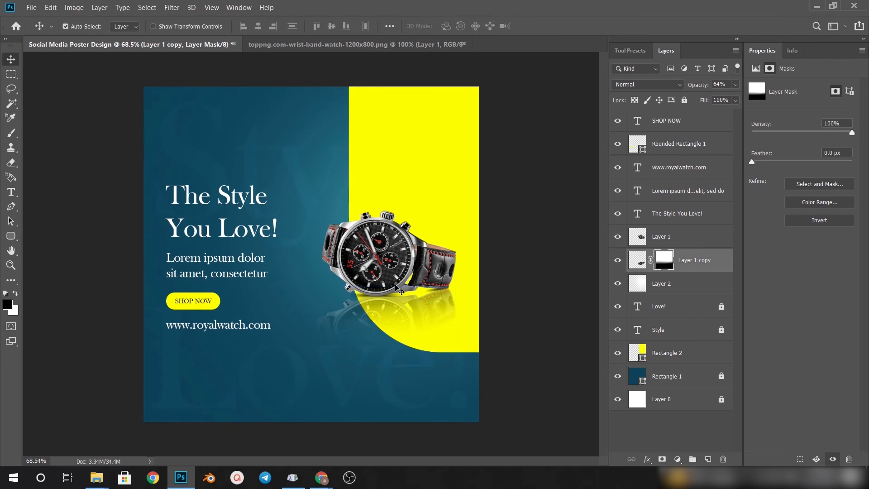
click(398, 267)
key(ctrl+t)
drag(460, 308, 495, 247)
key(Escape)
Group all layers from SHOP NOW down to Layer 0 and merge the group into a single layer
scroll(380, 291, down, 4)
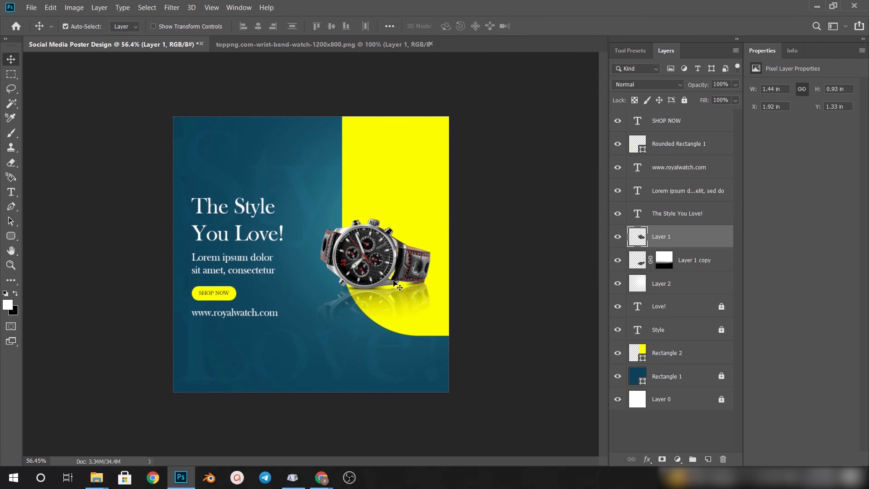
scroll(396, 253, down, 2)
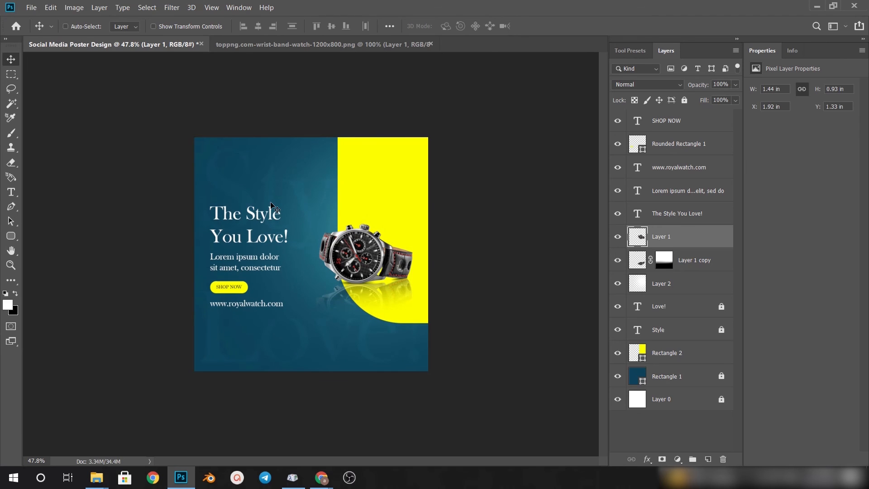
key(ctrl+a)
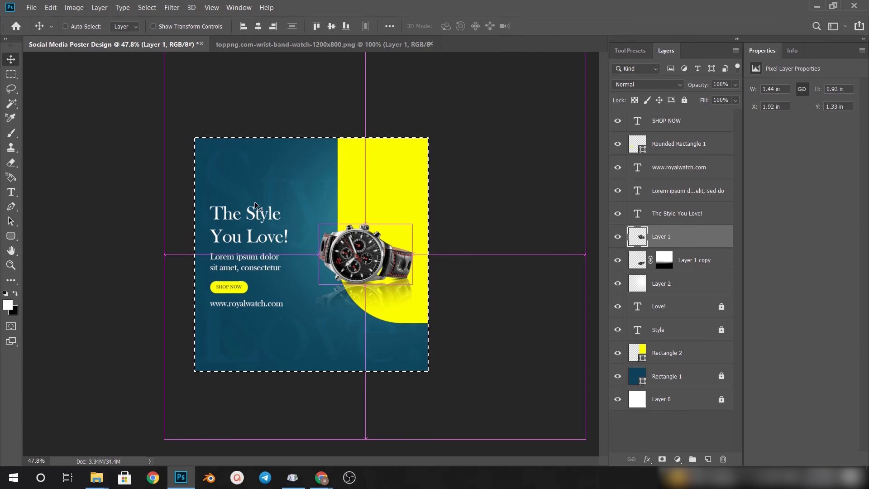
click(677, 121)
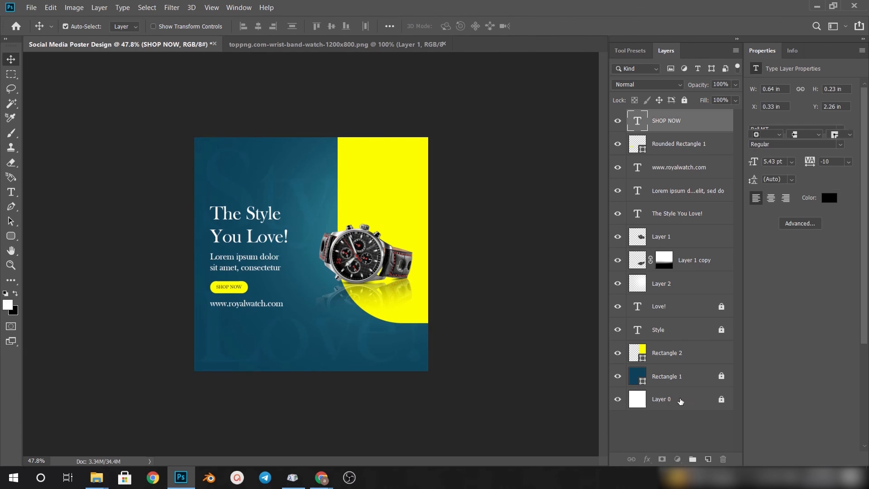
shift+click(681, 401)
key(ctrl+g)
key(ctrl+e)
Add a new layer filled with the dark teal sampled from the poster's background and place it beneath the merged poster
key(ctrl+shift+alt+n)
click(8, 305)
click(203, 141)
click(779, 263)
drag(680, 122, 682, 159)
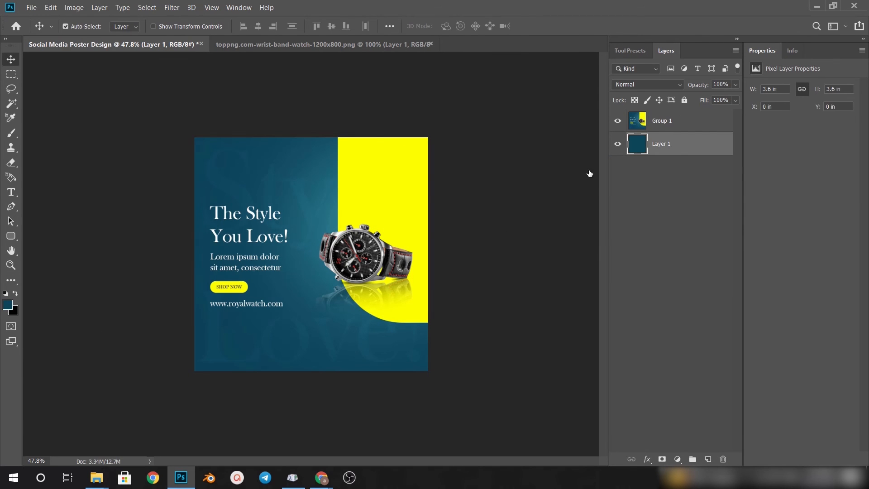
Try to scale the merged poster down proportionally and reposition it over the teal layer
click(395, 187)
key(ctrl+t)
click(543, 27)
key(ctrl+t)
drag(479, 191, 382, 150)
drag(507, 84, 477, 113)
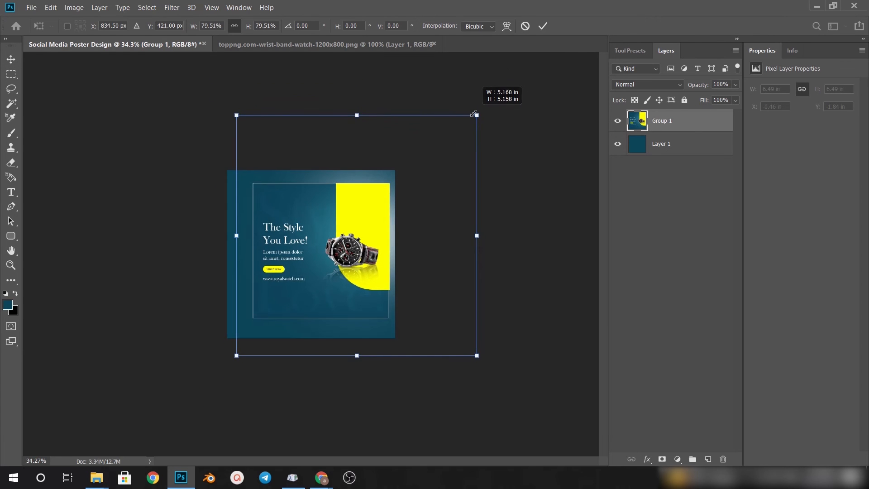
drag(360, 243, 350, 245)
drag(467, 118, 461, 125)
drag(357, 213, 309, 222)
click(543, 26)
mouse_move(446, 201)
mouse_down()
mouse_move(355, 205)
mouse_move(446, 209)
mouse_up()
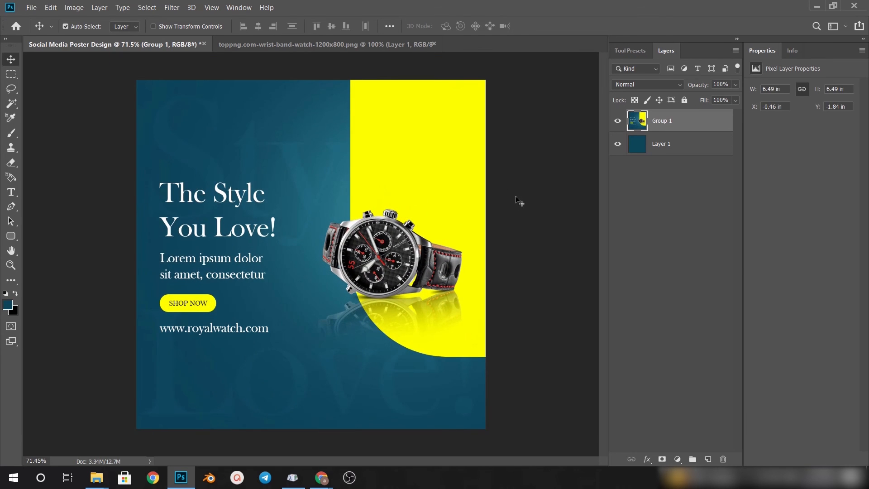
View the finished poster in full screen mode, fitted to the screen
key(ctrl+plus)
key(f)
key(f)
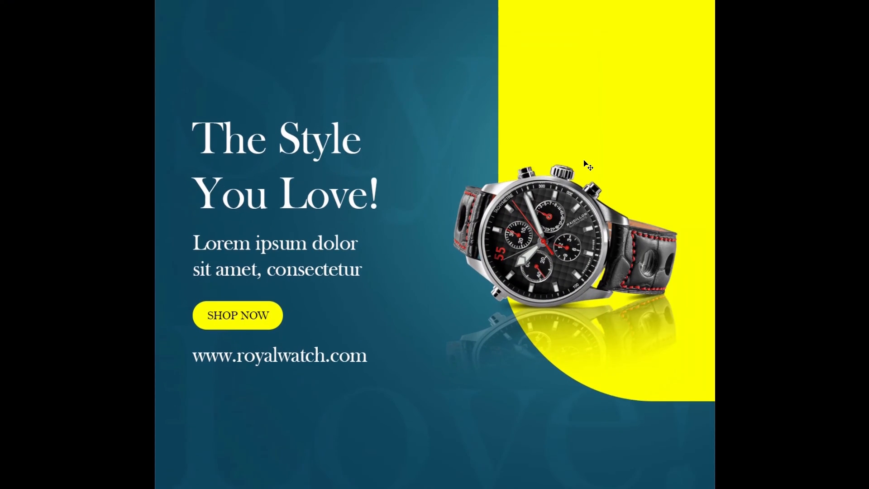
key(ctrl+0)
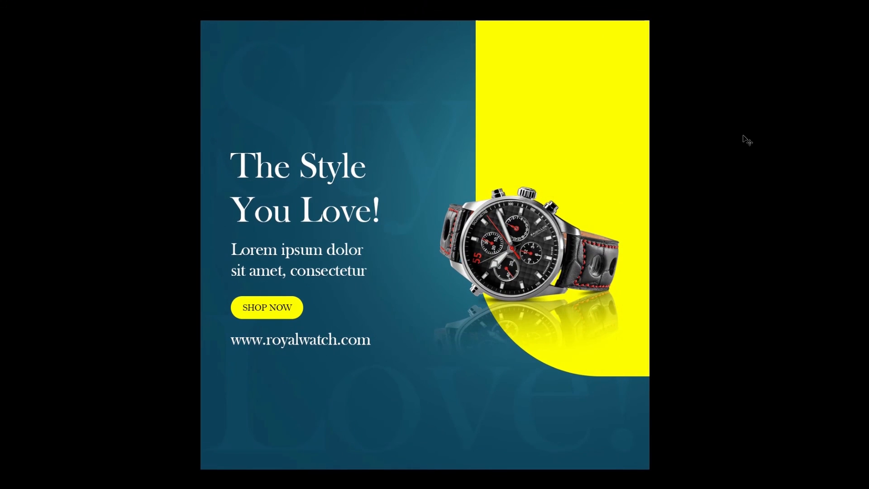